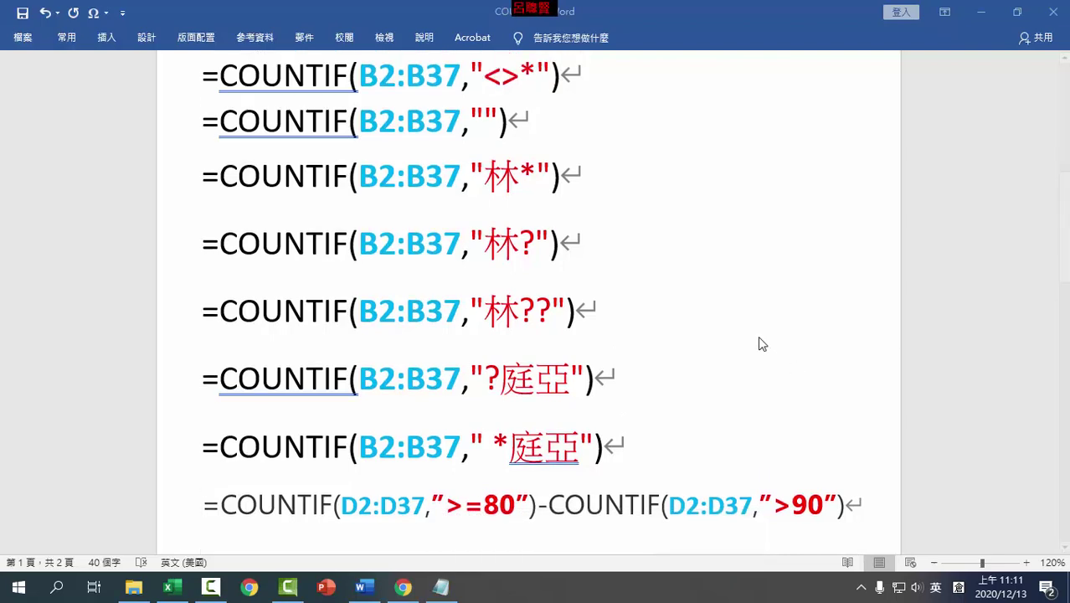
Scroll the Word notes back up to the COUNT/COUNTIF(D2:D37,…) example lines
scroll(758, 336, up, 4)
scroll(758, 336, up, 4)
scroll(762, 327, up, 1)
scroll(762, 332, down, 1)
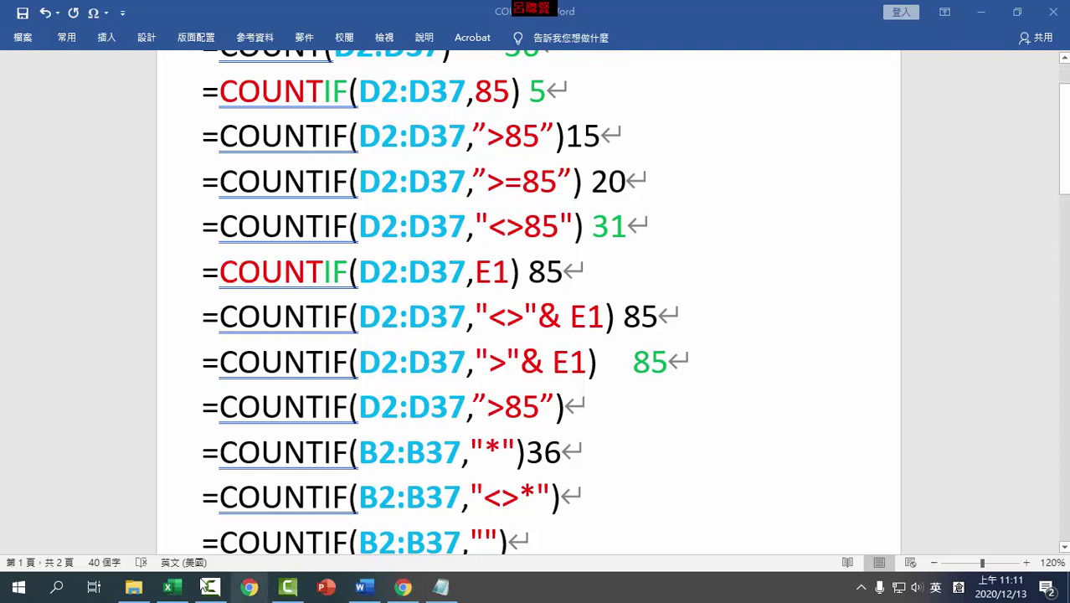
Bring Excel forward and switch to the empty Sheet2, zoomed in
click(168, 586)
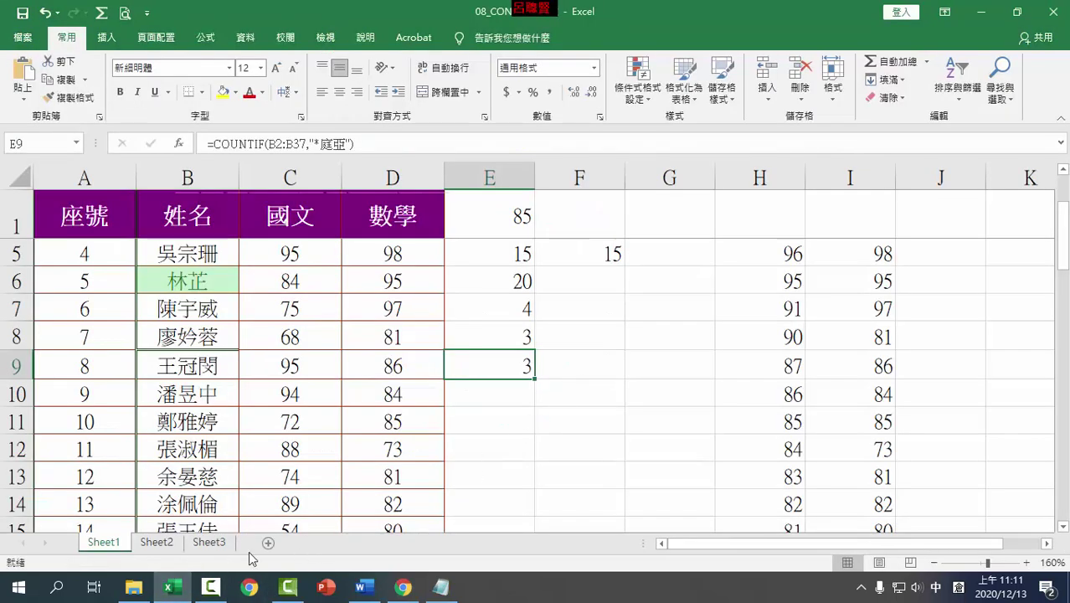
click(152, 544)
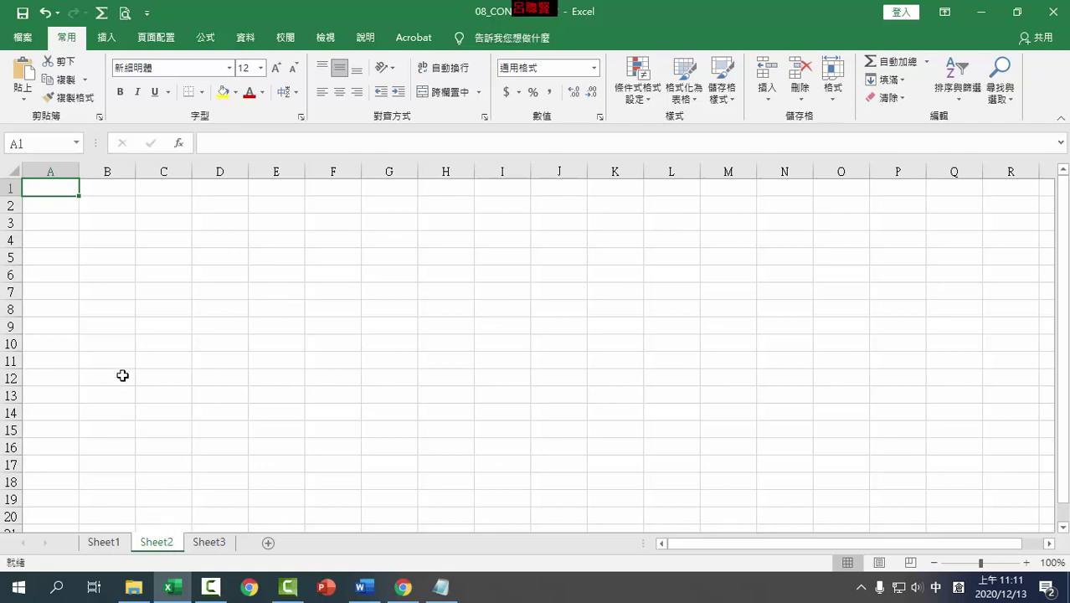
scroll(122, 375, up, 8)
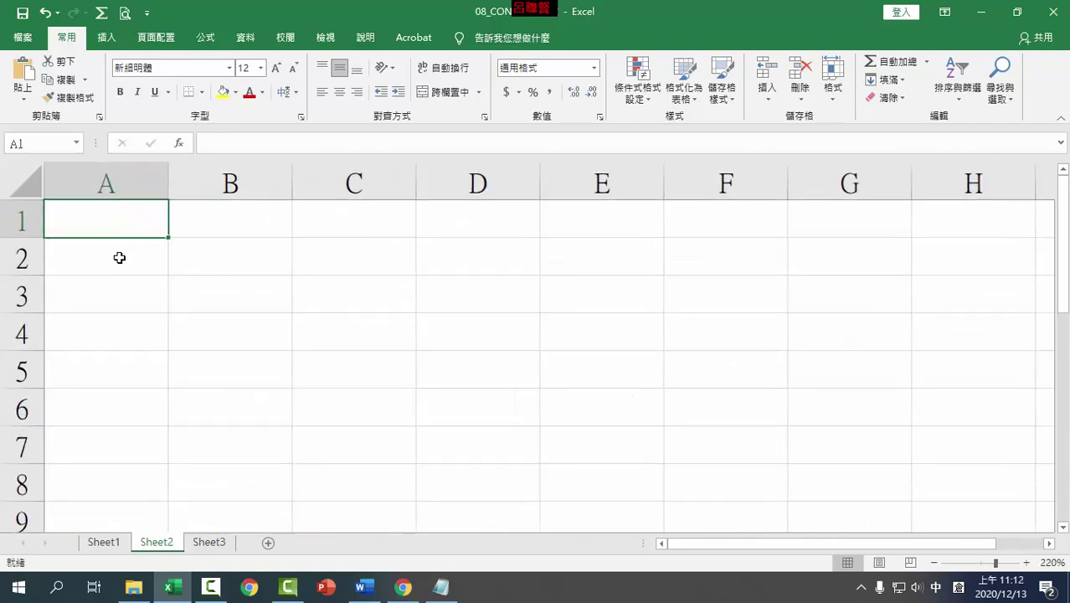
Start =COUNTIF( in cell A1 and open the COUNTIF help article
text(=coun)
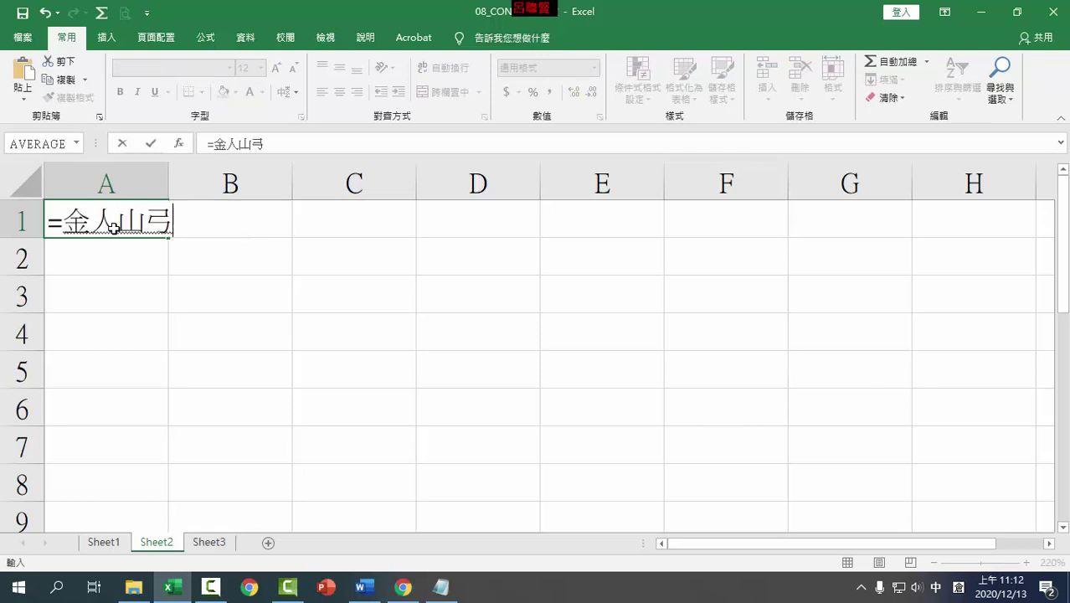
key(shift)
key(BackSpace)
key(BackSpace)
key(BackSpace)
text(ount)
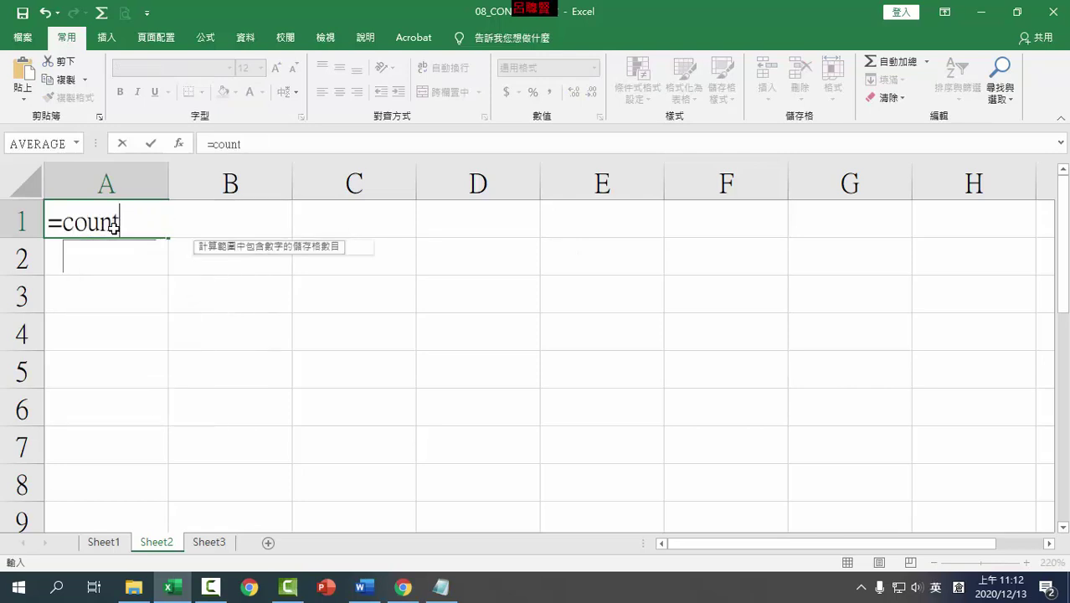
text(if)
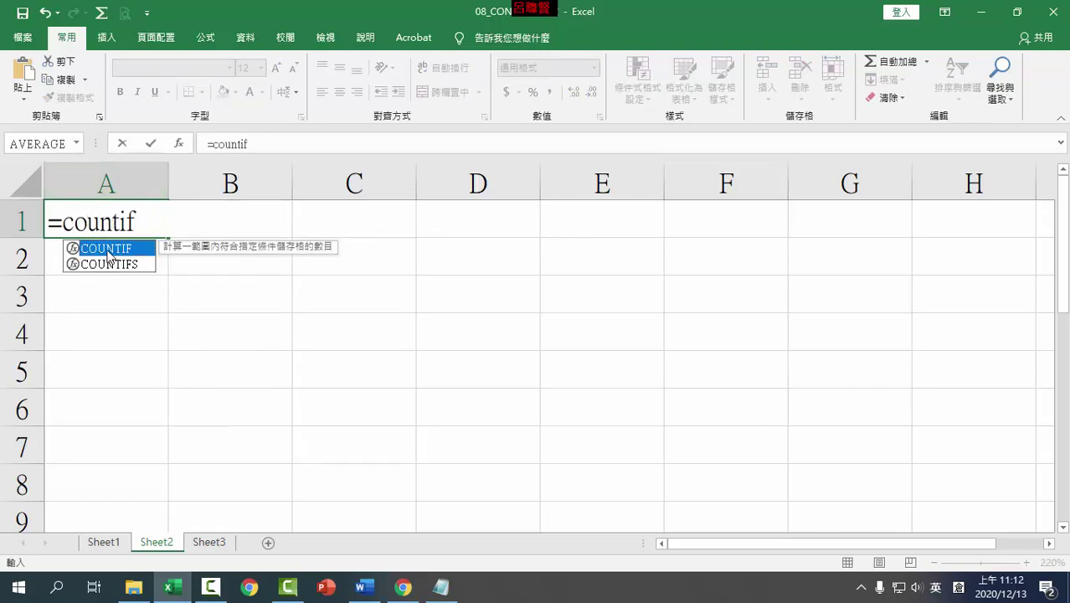
double_click(110, 248)
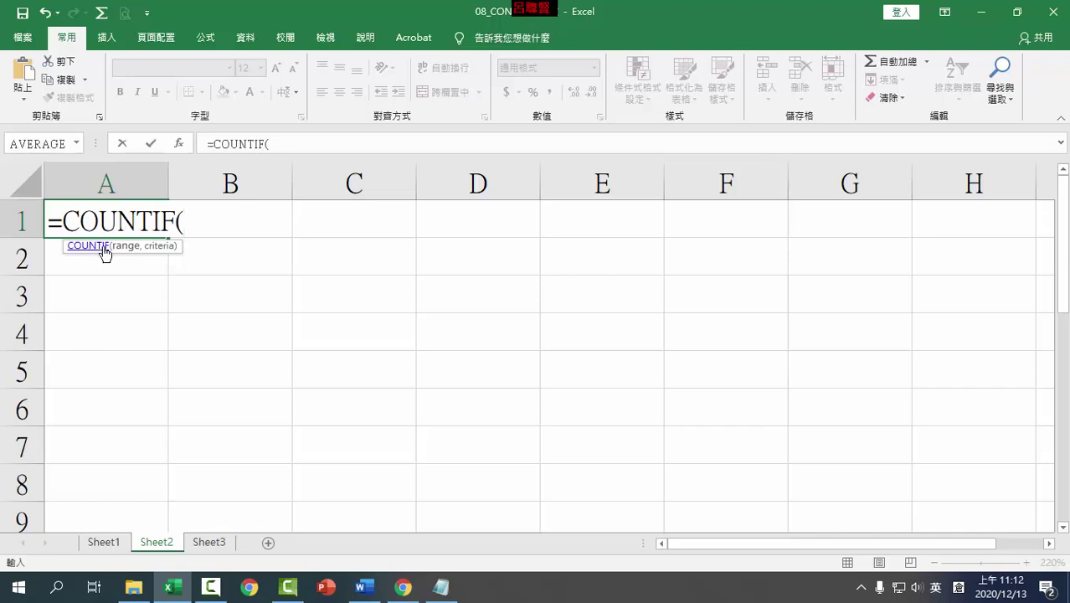
click(98, 254)
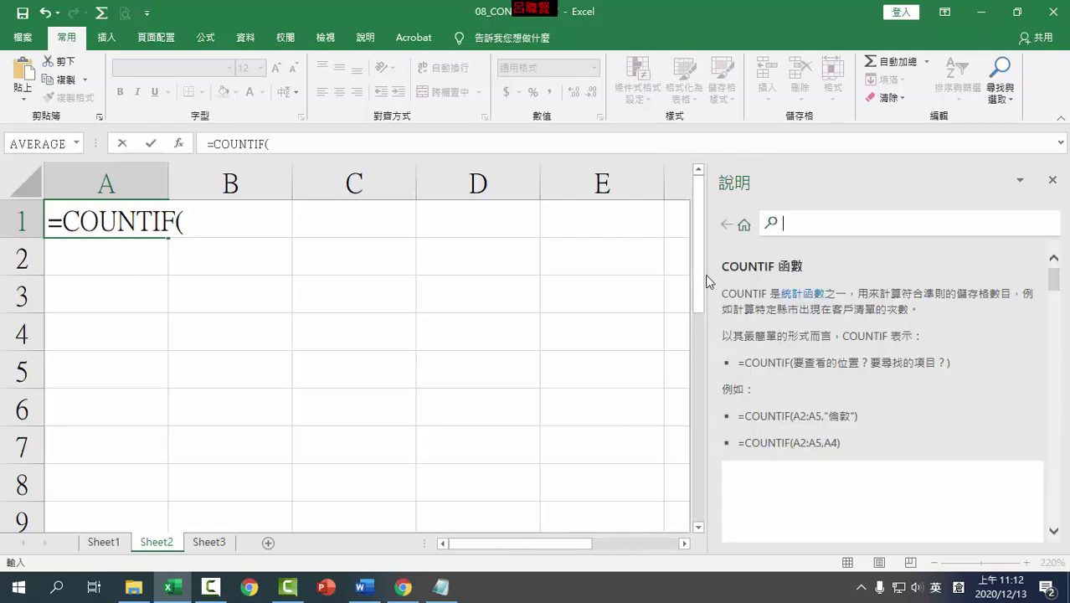
Widen the COUNTIF help pane and scroll down to its formula examples
drag(707, 277, 417, 269)
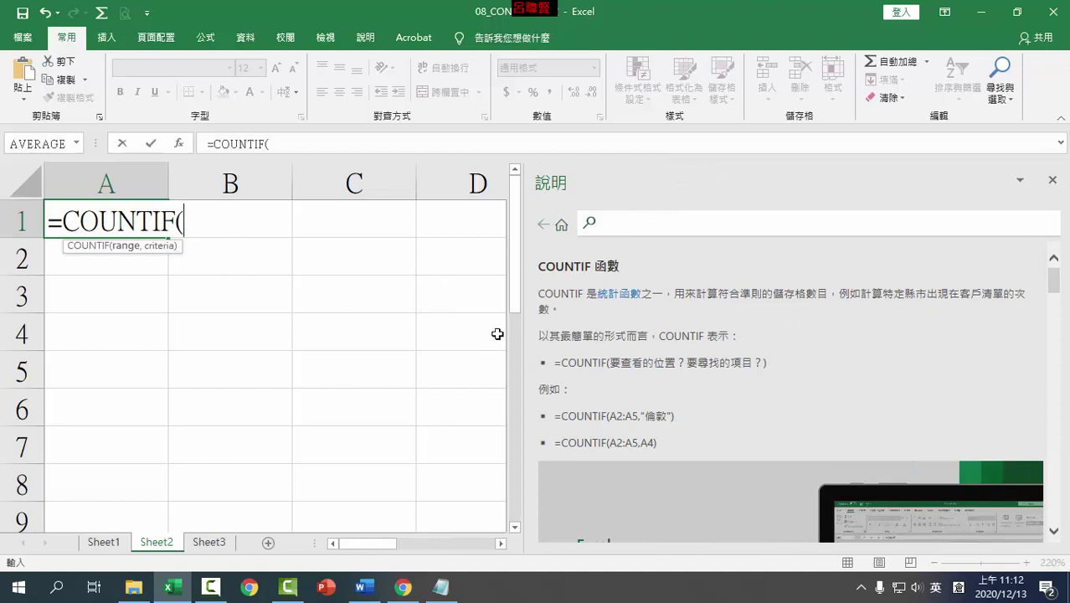
scroll(785, 355, down, 2)
scroll(762, 343, down, 2)
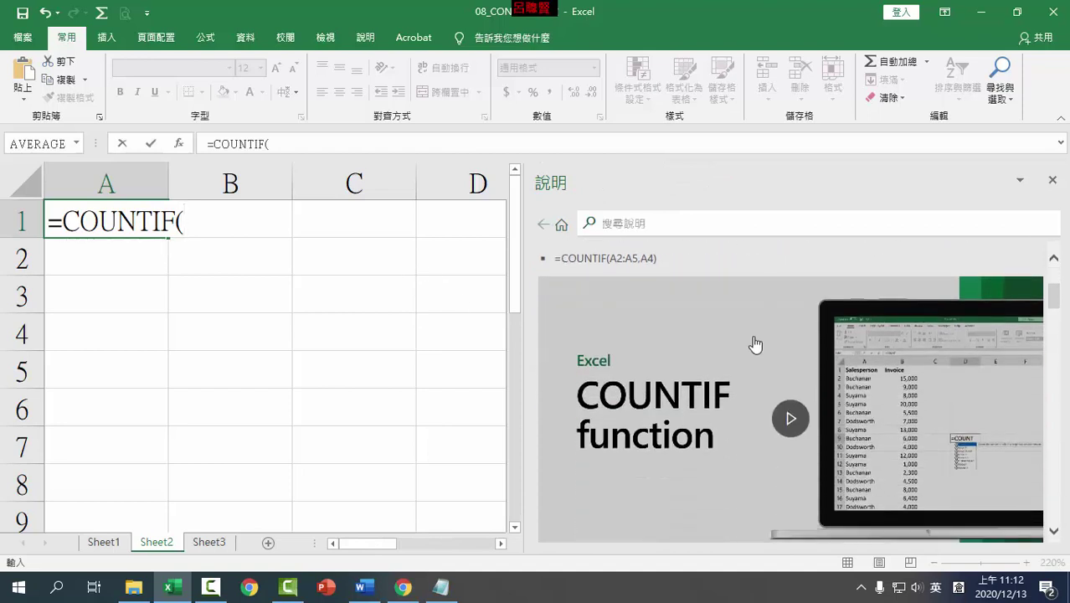
scroll(621, 295, up, 2)
scroll(657, 330, down, 2)
scroll(728, 382, down, 2)
scroll(731, 383, down, 3)
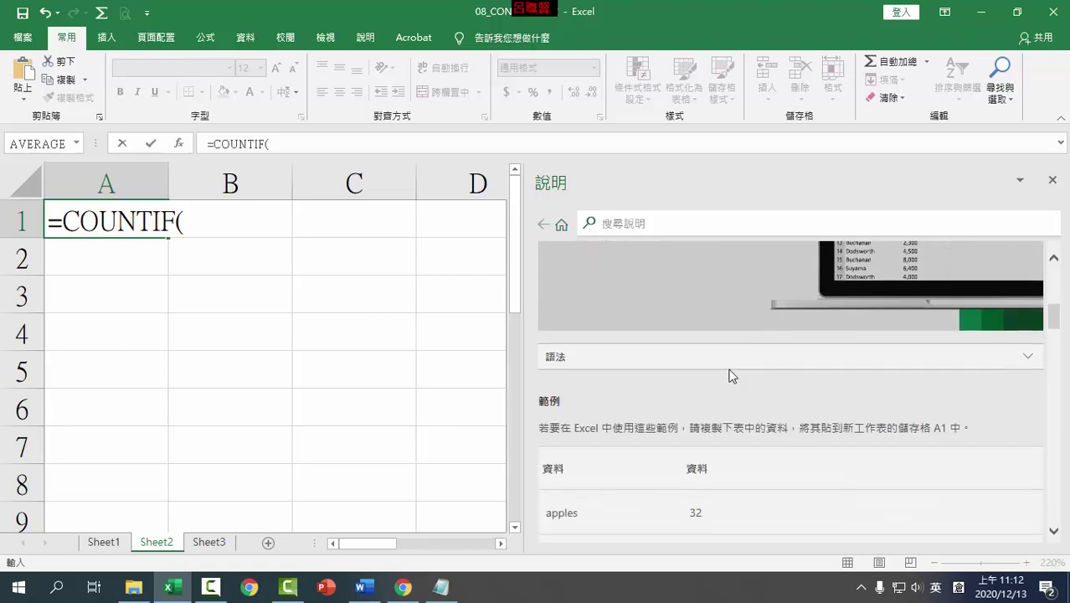
scroll(644, 366, down, 2)
scroll(645, 366, down, 1)
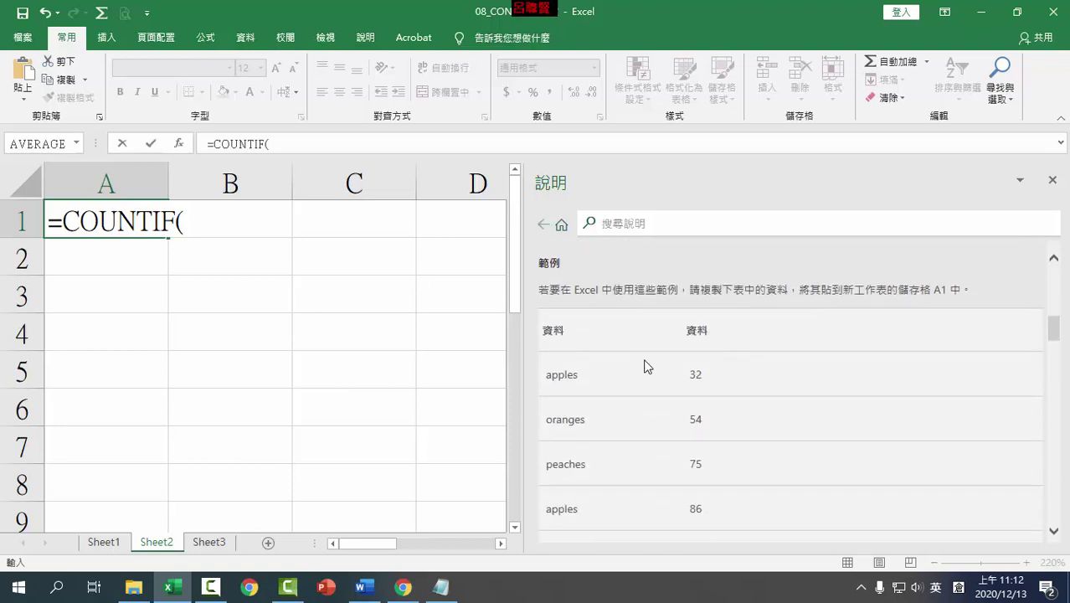
scroll(645, 366, down, 3)
scroll(645, 366, down, 2)
scroll(645, 366, down, 1)
scroll(645, 366, down, 1)
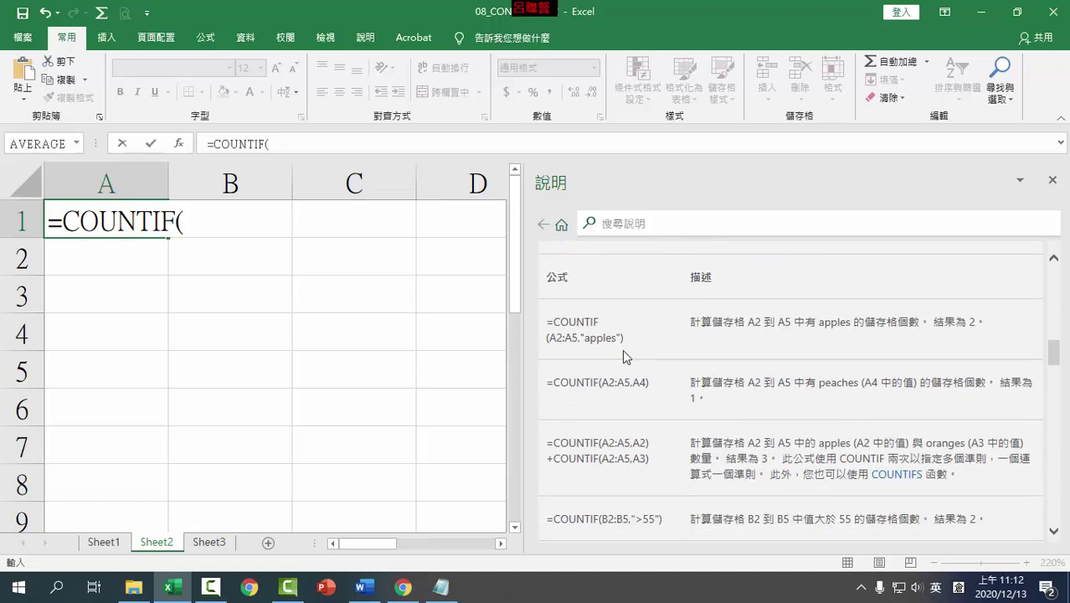
scroll(623, 347, down, 1)
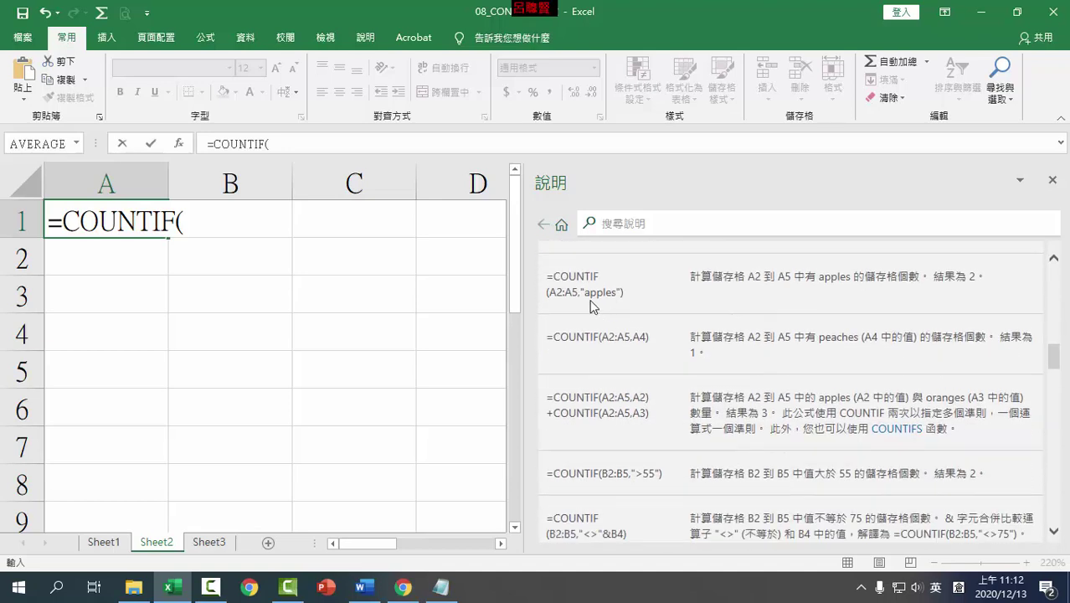
Collapse the ribbon and highlight apples, A4, >55 and "<>"&B4 in the help examples
click(1060, 122)
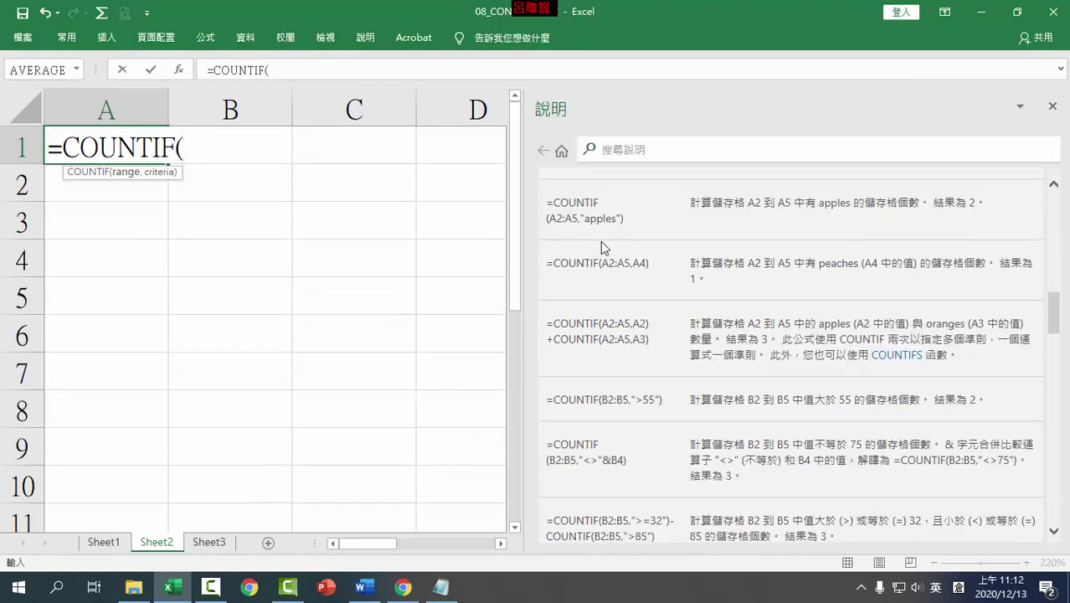
double_click(590, 218)
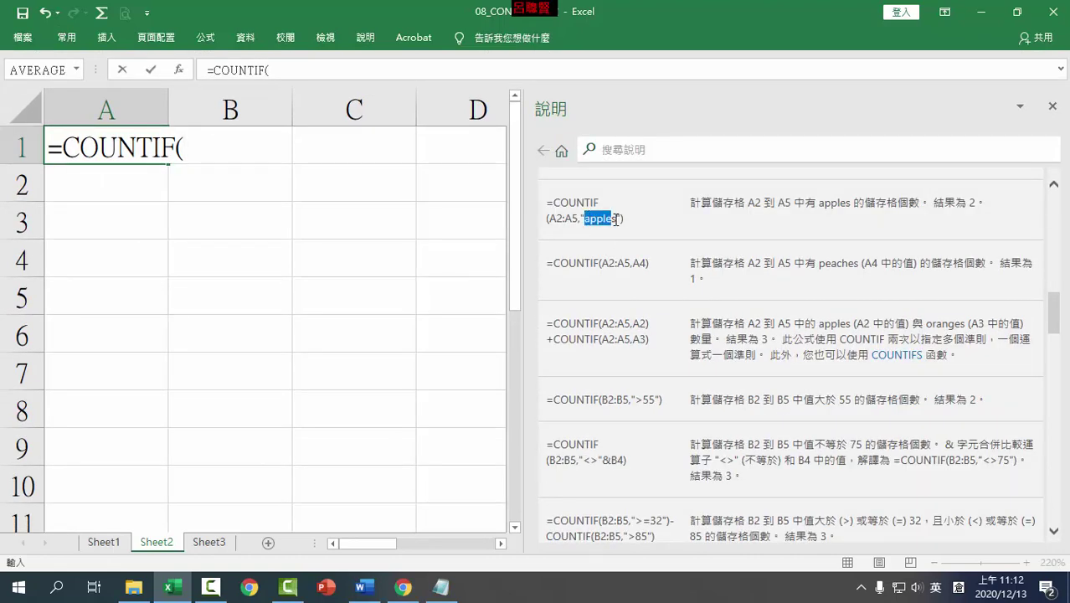
drag(634, 263, 646, 263)
click(669, 280)
drag(629, 399, 658, 398)
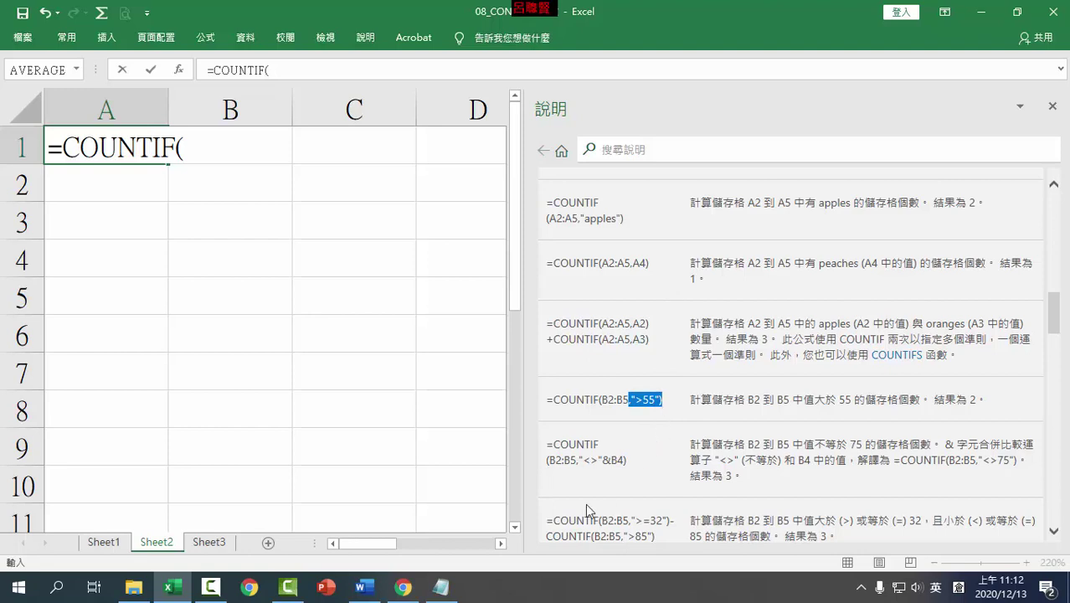
drag(577, 460, 625, 460)
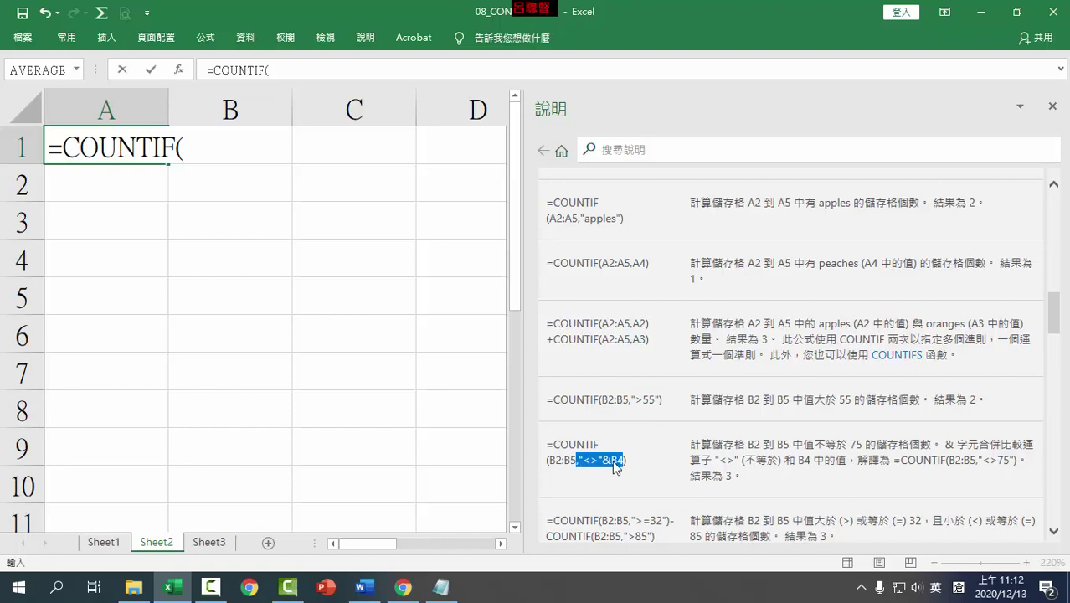
drag(624, 460, 619, 471)
click(638, 451)
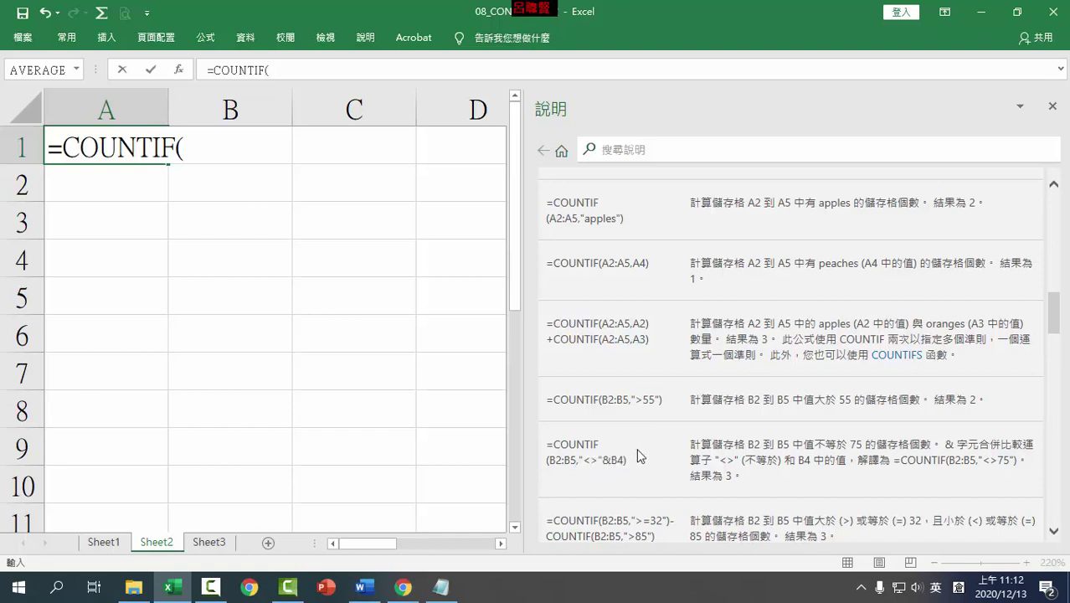
Scroll to later help examples, glance at the Word COUNTIF notes, and return to Excel
scroll(638, 449, down, 3)
scroll(672, 454, down, 2)
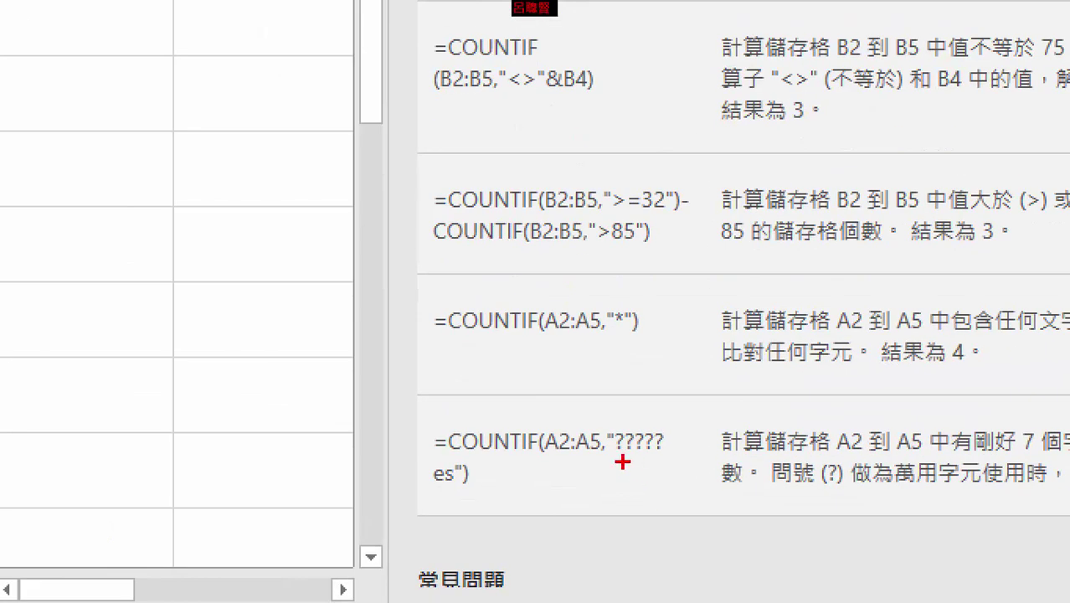
drag(638, 479, 665, 479)
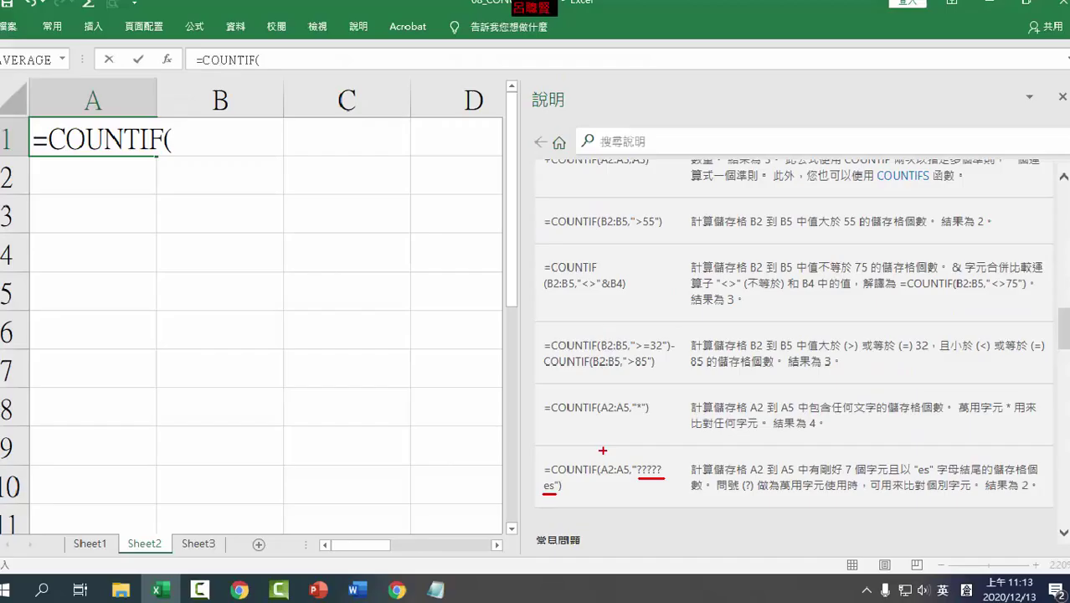
scroll(714, 356, up, 5)
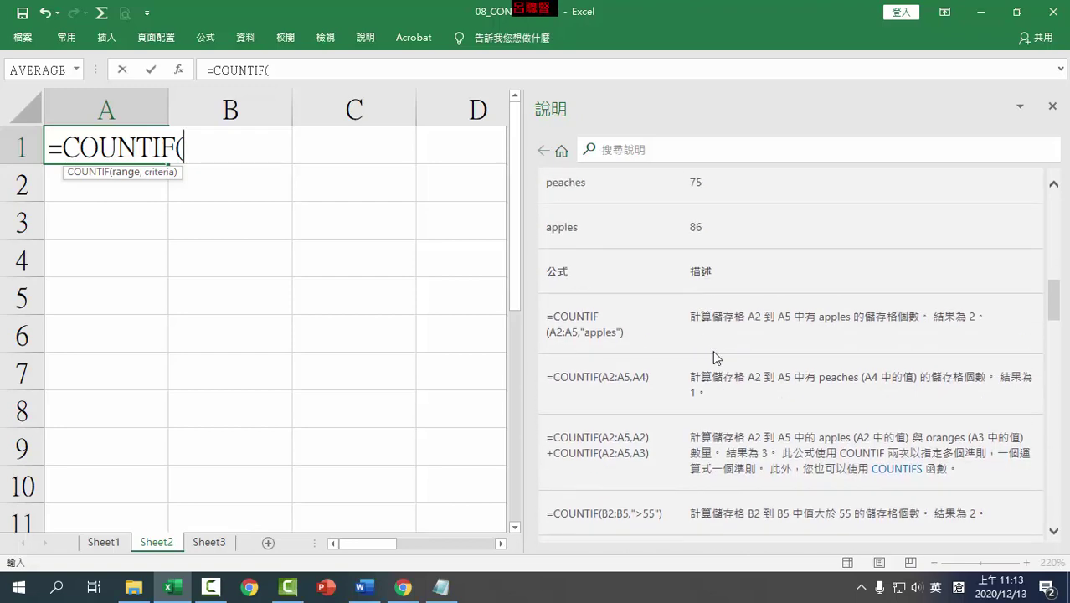
scroll(713, 352, down, 3)
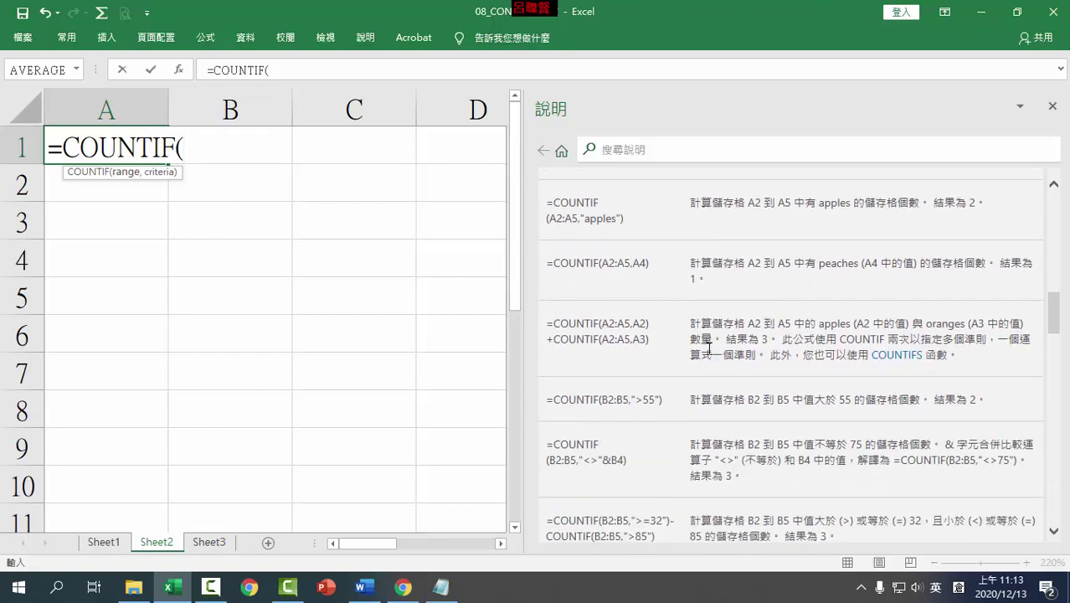
click(362, 587)
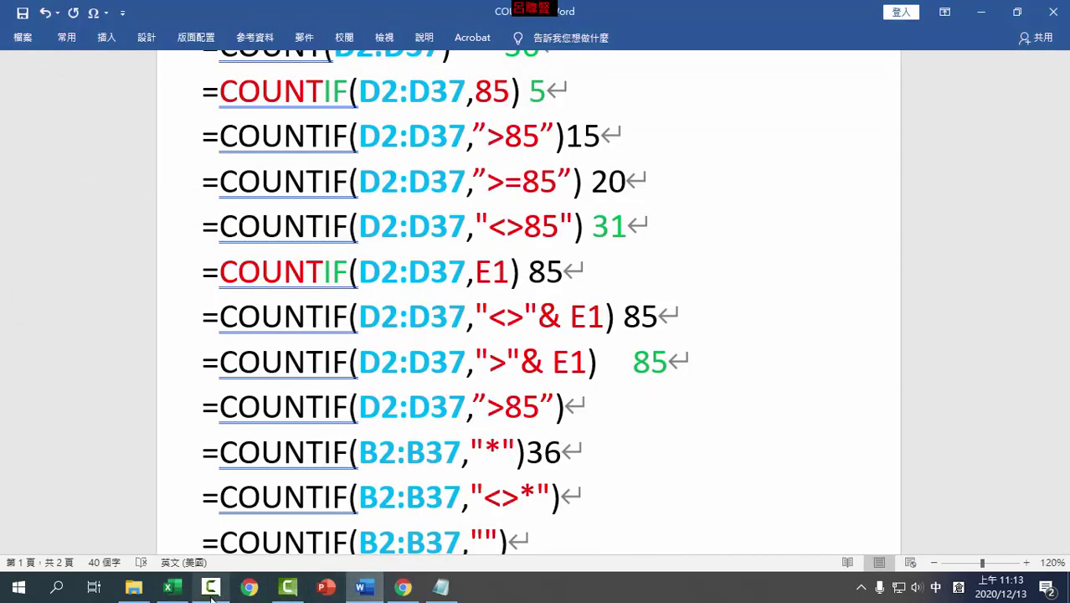
click(171, 590)
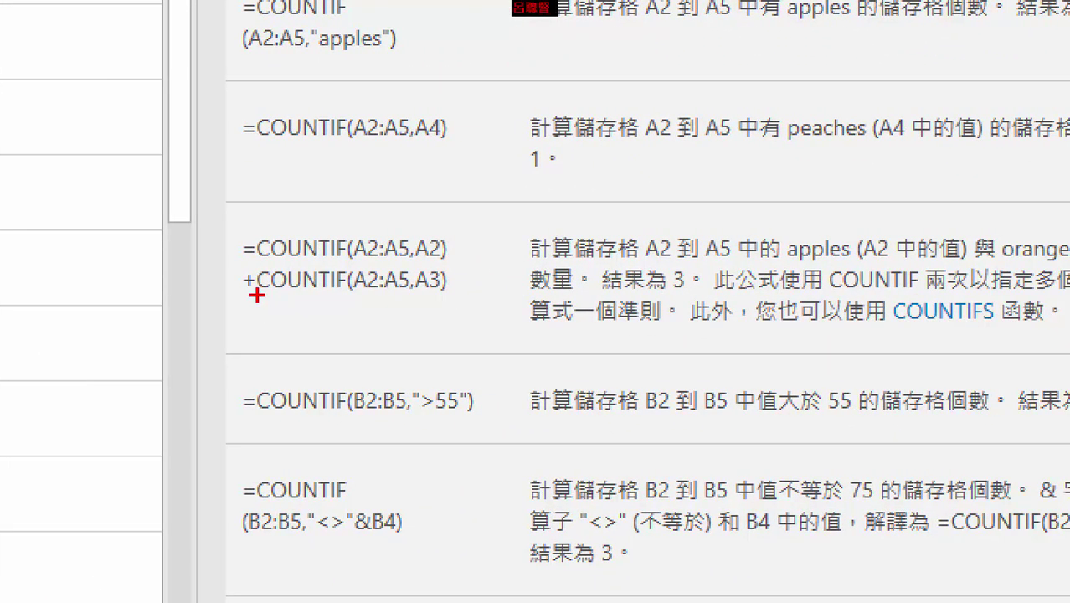
mouse_move(257, 294)
mouse_down()
mouse_move(448, 293)
mouse_move(416, 264)
mouse_up()
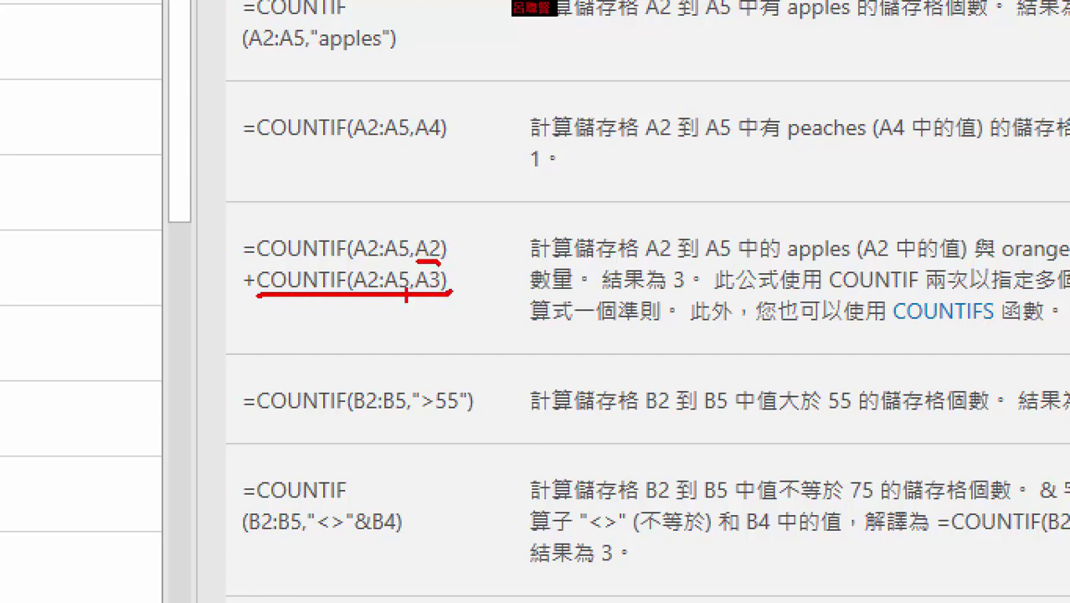
mouse_move(469, 238)
mouse_down()
mouse_move(484, 259)
mouse_move(494, 246)
mouse_move(474, 312)
mouse_move(506, 283)
mouse_move(494, 279)
mouse_up()
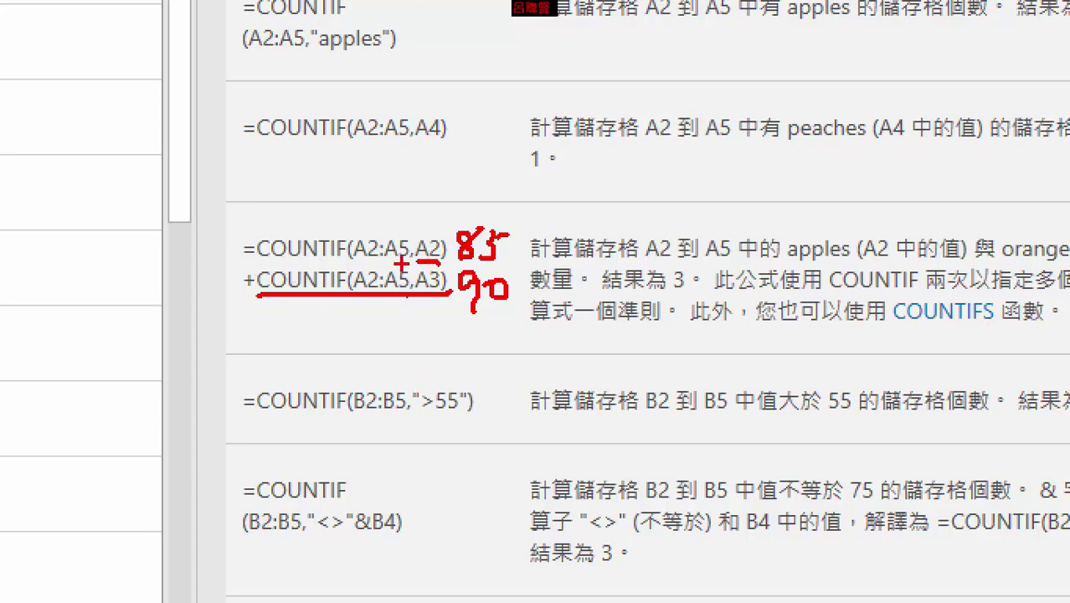
drag(397, 261, 343, 263)
drag(417, 265, 438, 263)
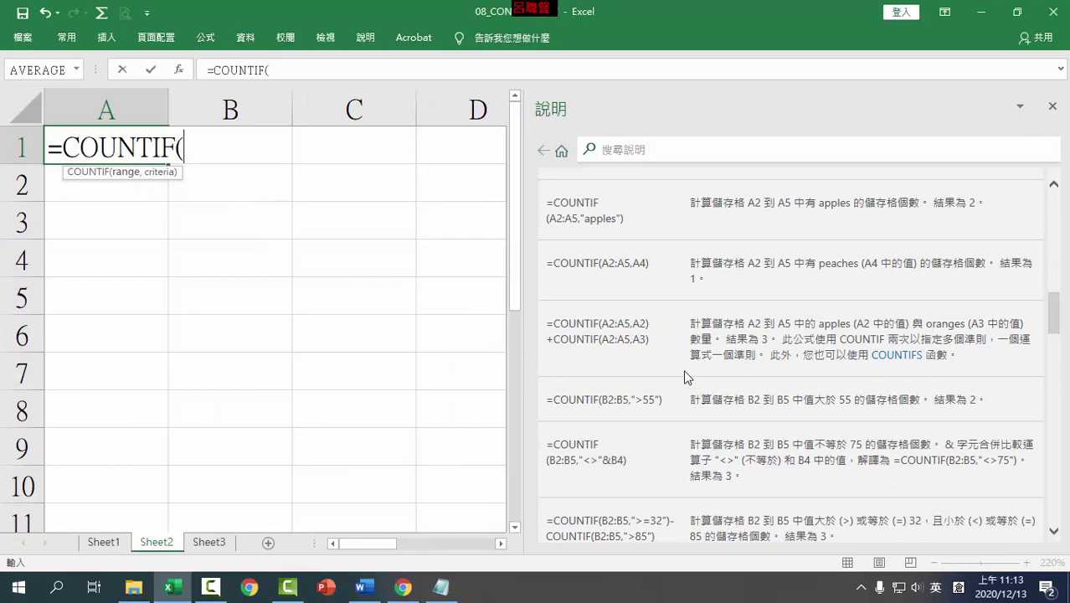
scroll(692, 385, down, 2)
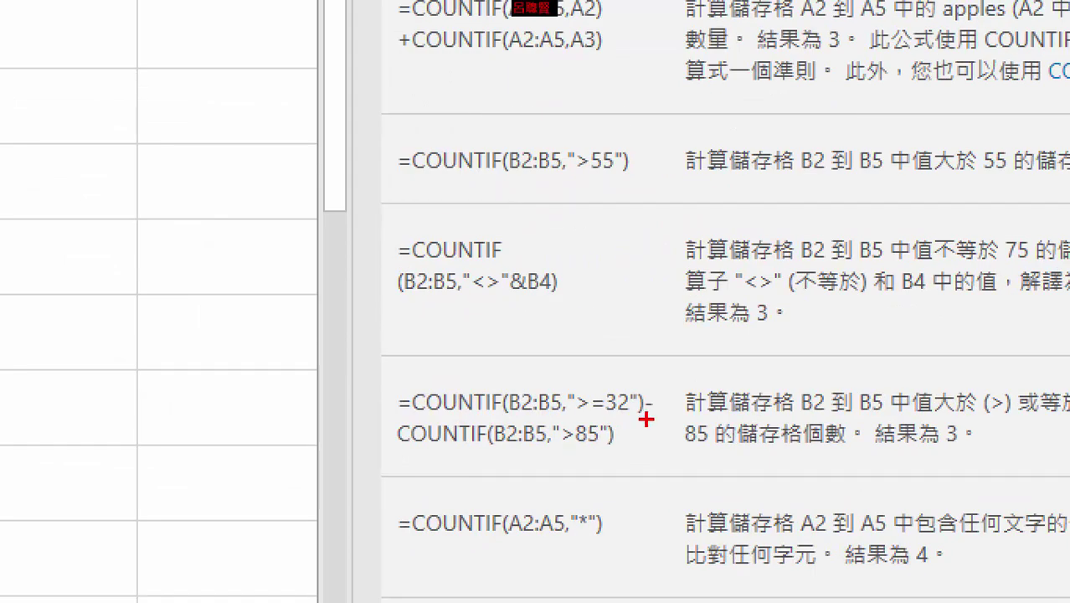
Mark the minus and underline ">85" in the subtraction help example, then bring Word forward
mouse_move(669, 412)
mouse_down()
mouse_move(688, 411)
mouse_move(550, 414)
mouse_move(579, 412)
mouse_move(623, 362)
mouse_move(643, 383)
mouse_up()
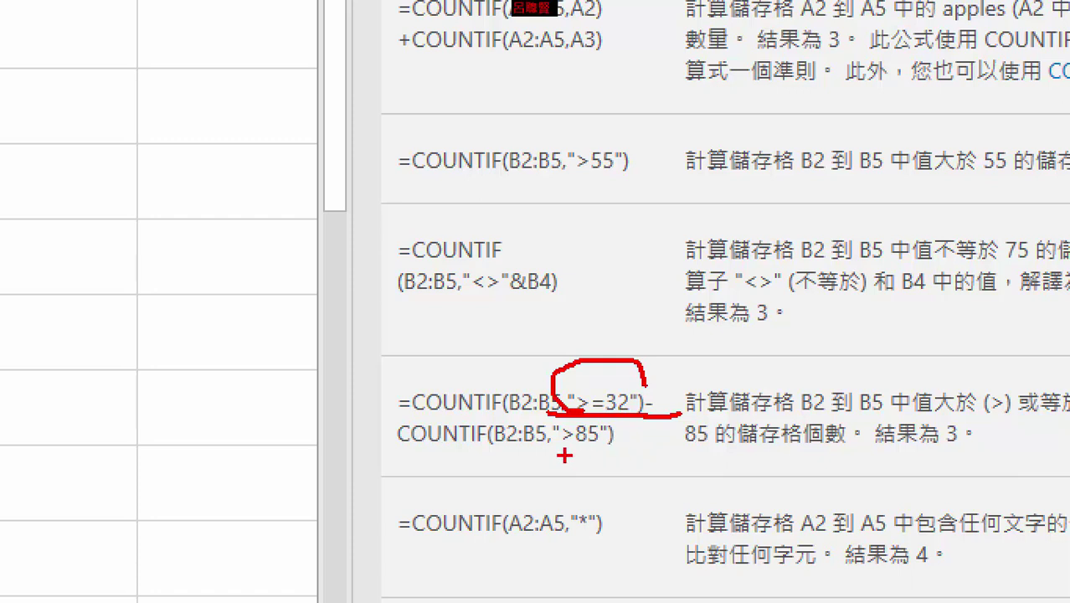
drag(559, 451, 663, 450)
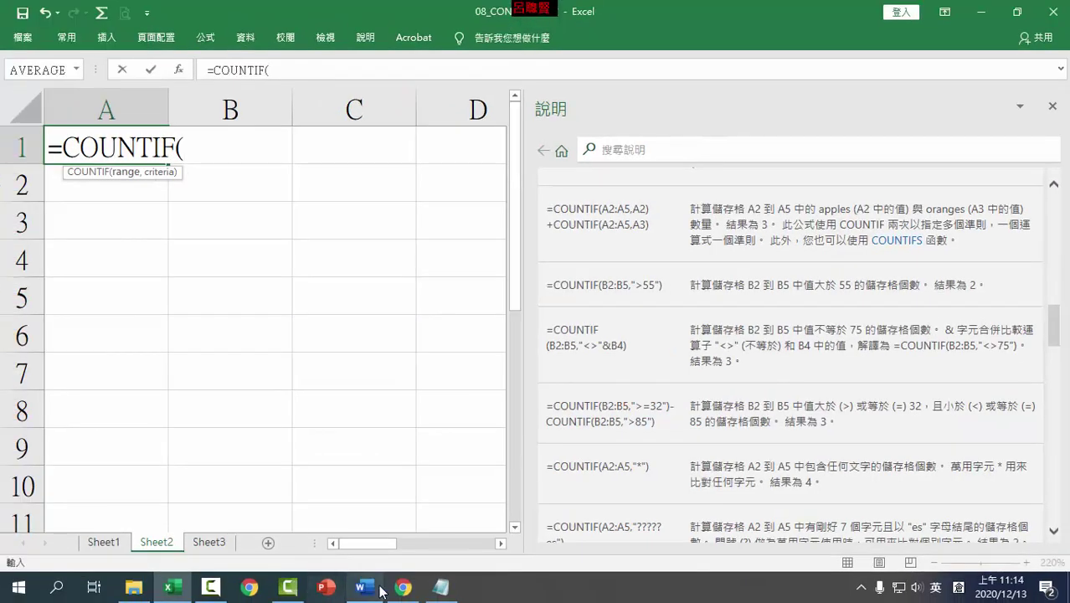
click(362, 587)
Scroll to the last formula and highlight its D2:D37 range and ">=80" criterion
scroll(648, 458, down, 5)
scroll(648, 457, down, 3)
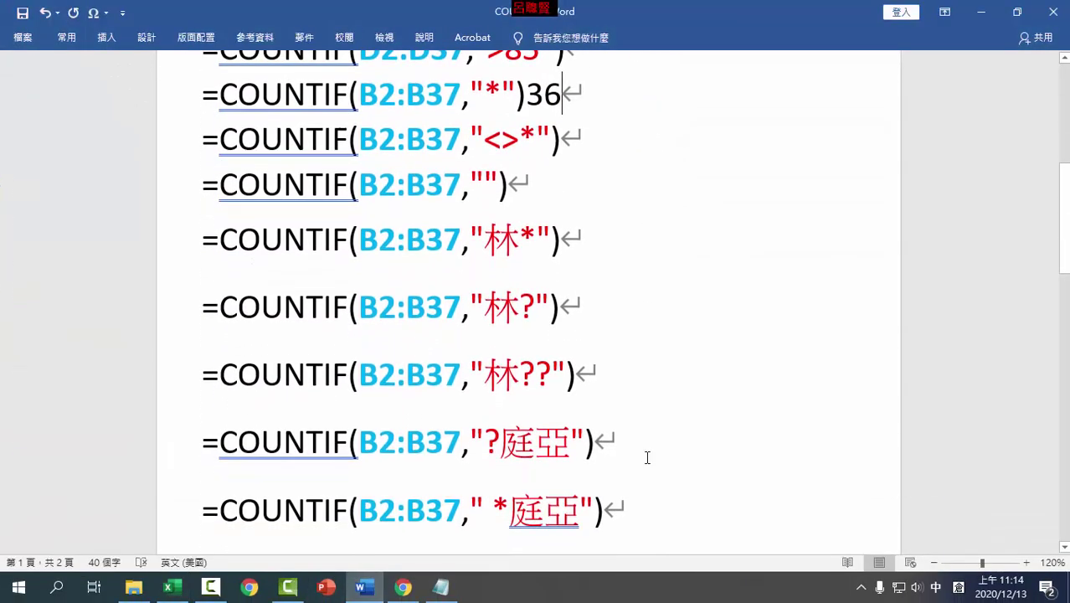
scroll(645, 456, down, 4)
scroll(644, 453, down, 2)
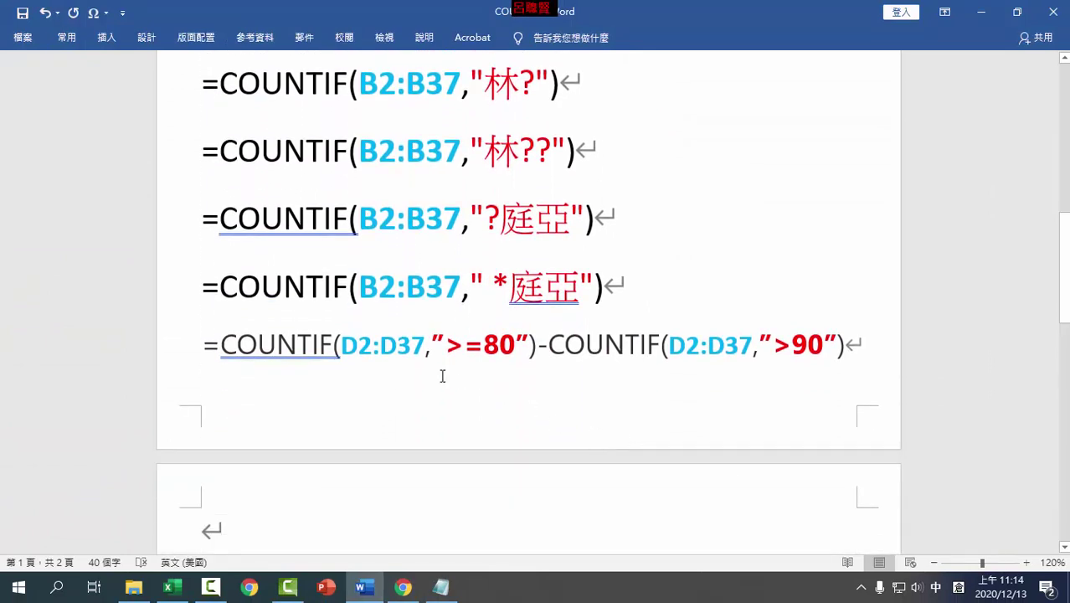
double_click(423, 345)
click(515, 346)
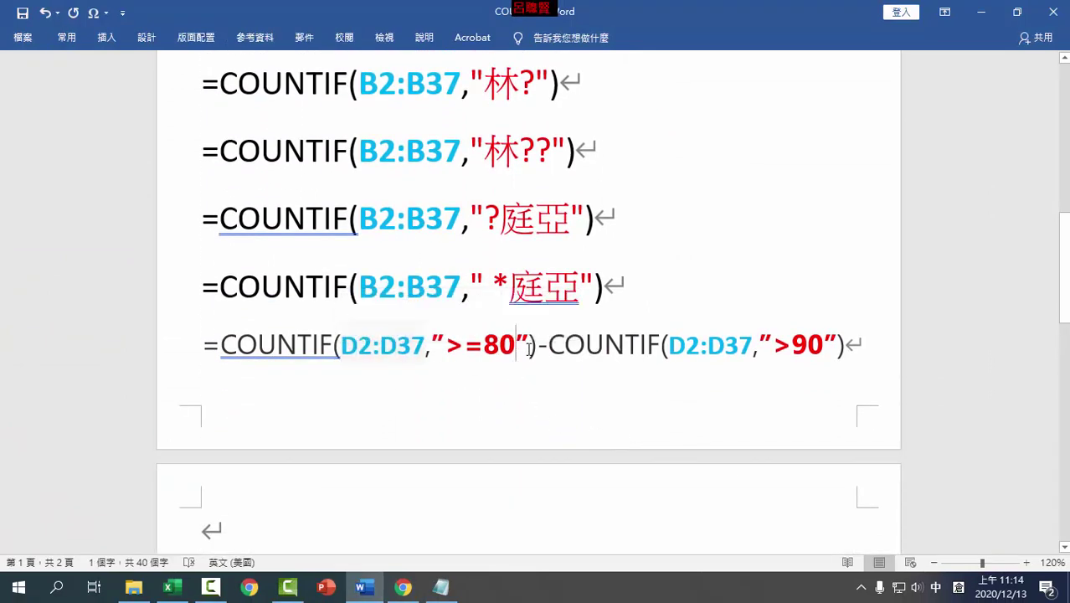
double_click(381, 346)
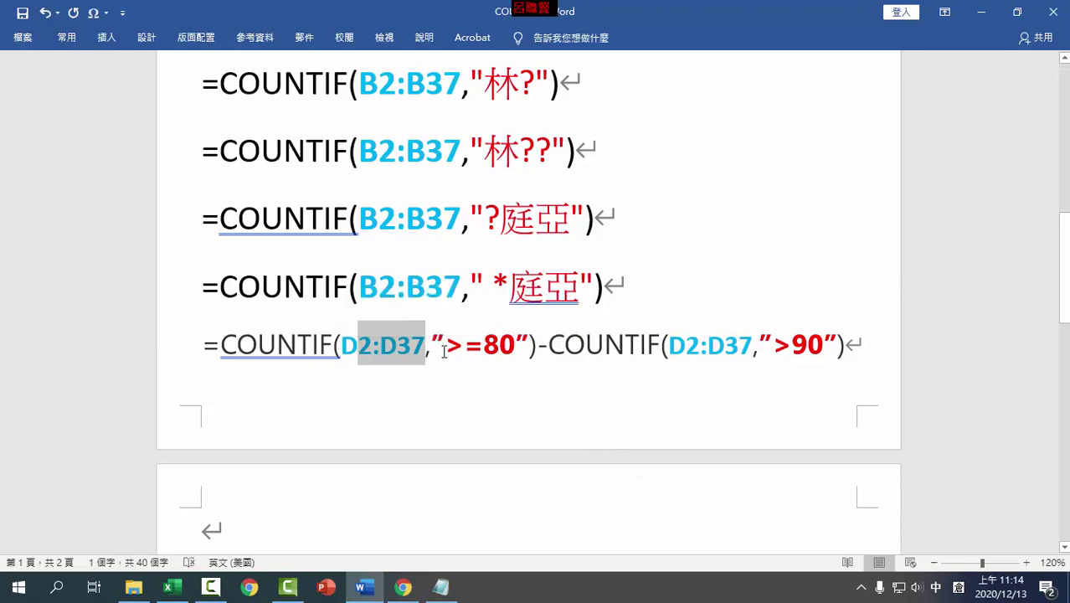
mouse_move(444, 346)
mouse_down()
mouse_move(517, 356)
mouse_move(204, 353)
mouse_up()
click(502, 378)
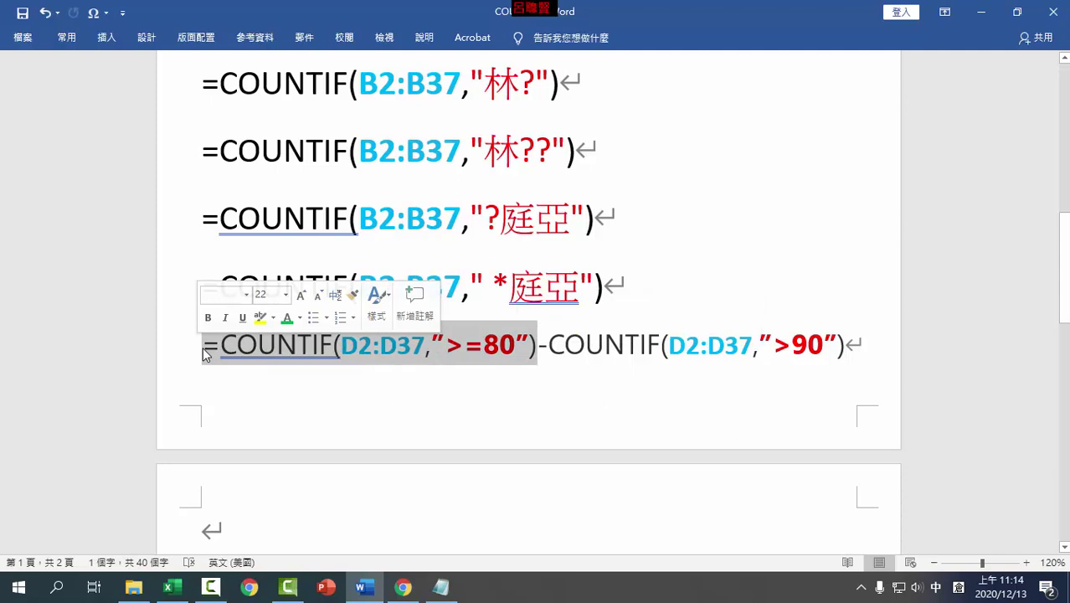
Highlight the first COUNTIF term, the subtracted second term, and the ">90" criterion
drag(538, 350, 205, 350)
click(639, 345)
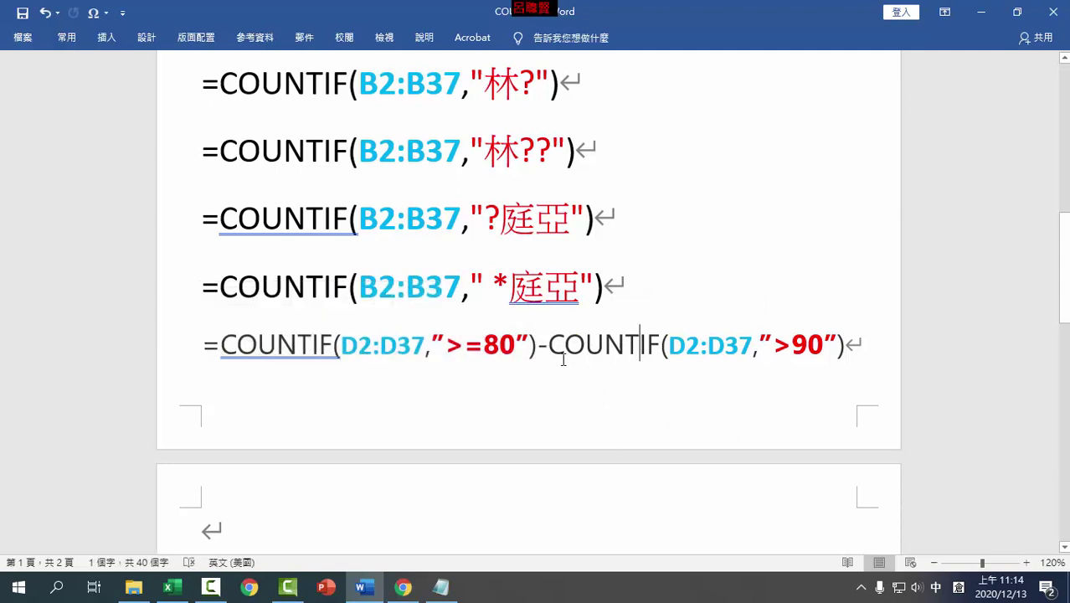
drag(549, 350, 856, 347)
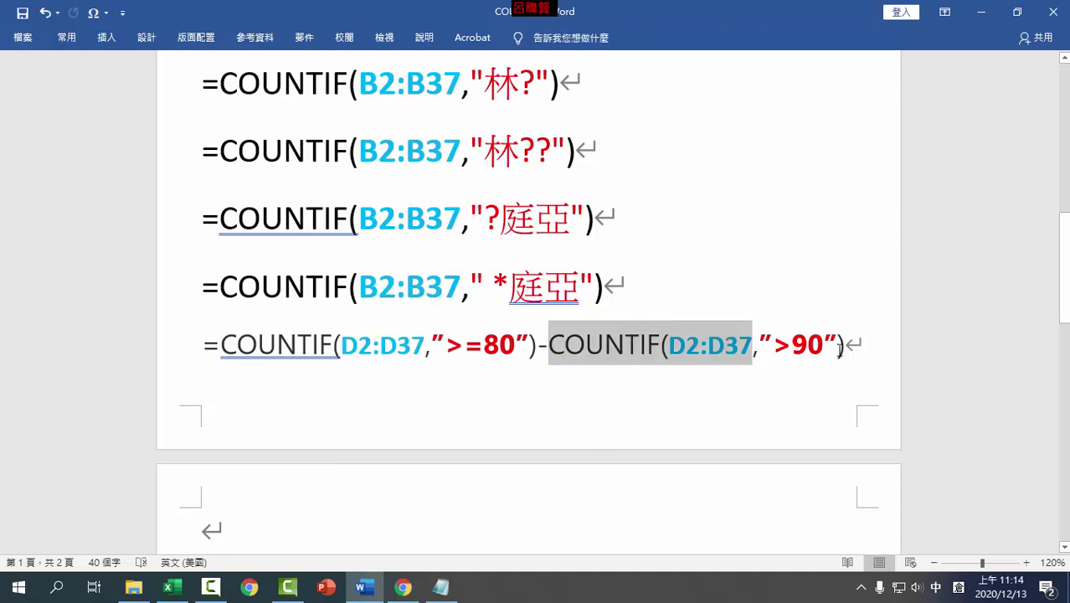
click(669, 347)
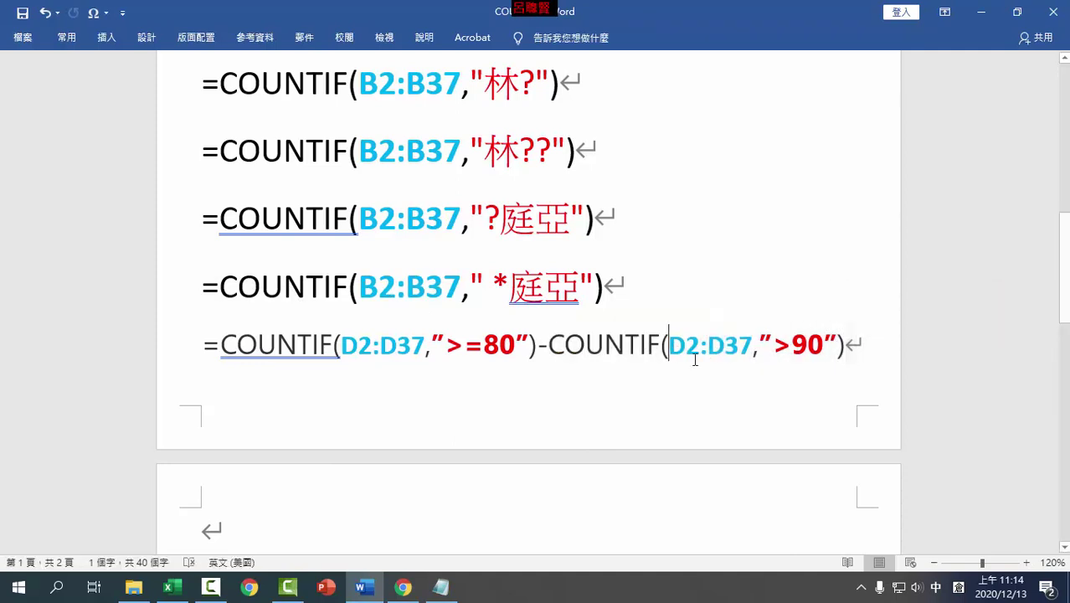
drag(772, 352, 827, 350)
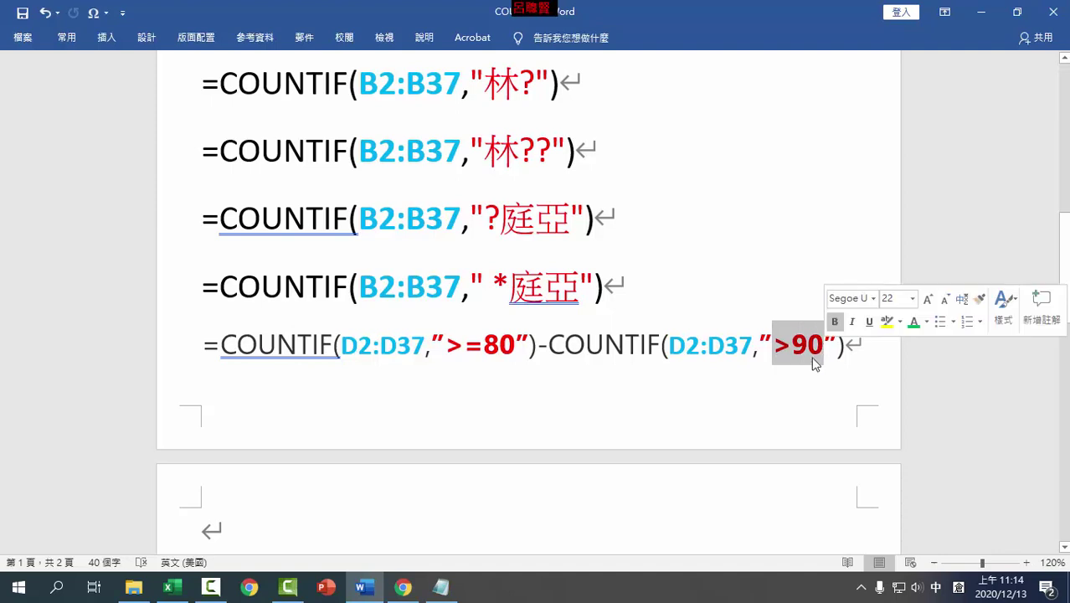
click(806, 352)
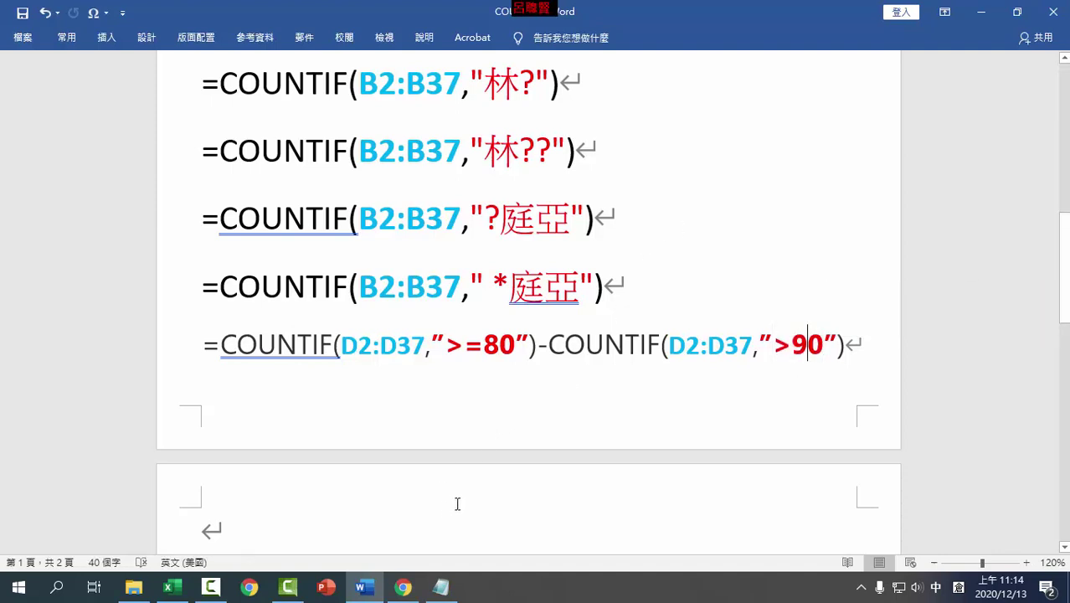
key(alt+shift)
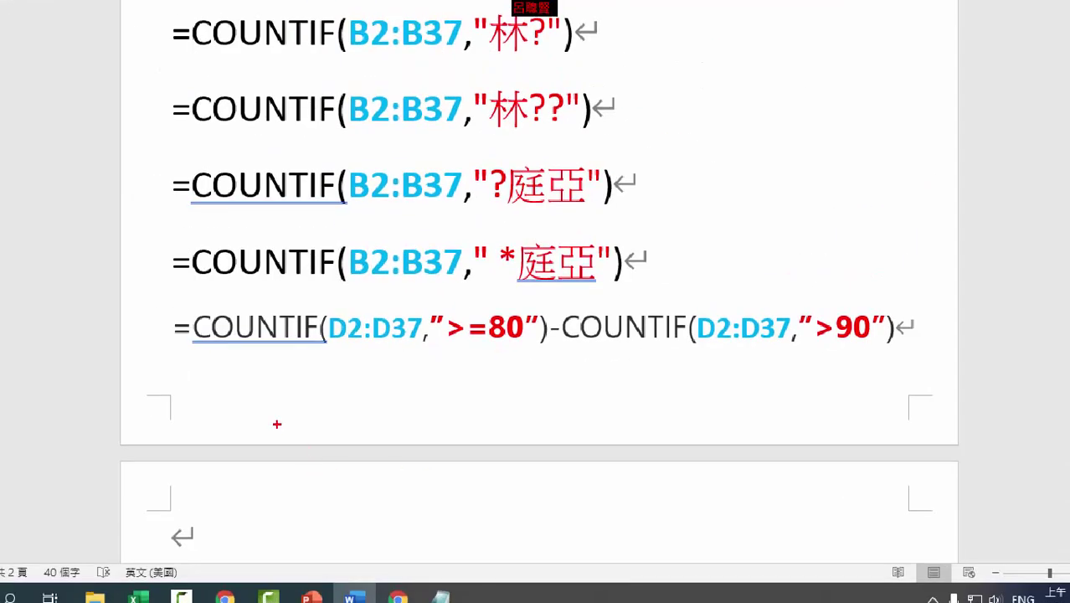
mouse_move(199, 398)
mouse_down()
mouse_move(193, 430)
mouse_move(717, 430)
mouse_move(721, 444)
mouse_up()
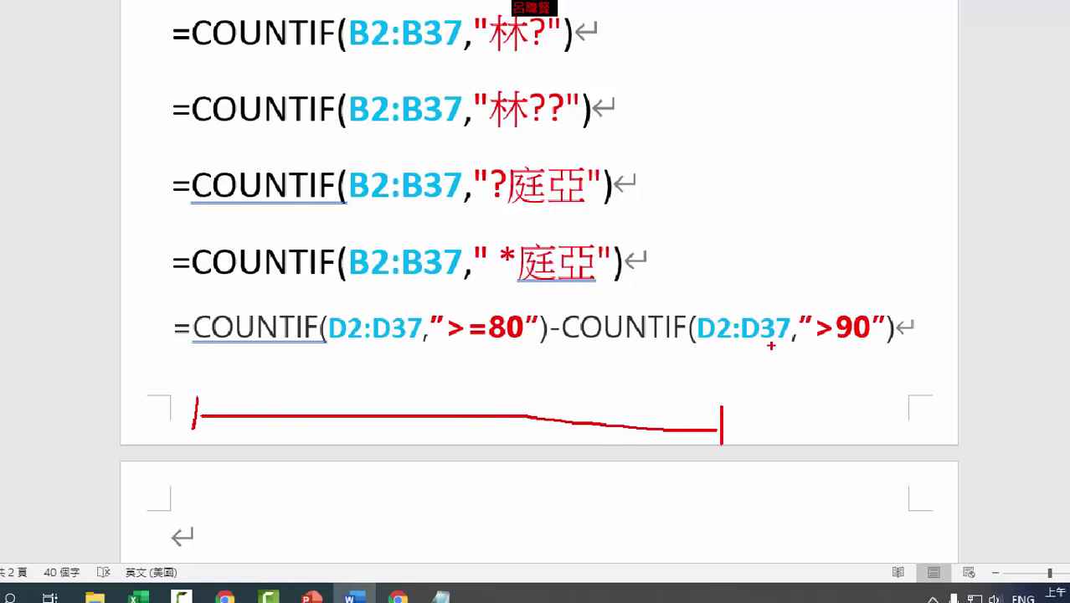
drag(771, 345, 861, 346)
drag(503, 375, 498, 461)
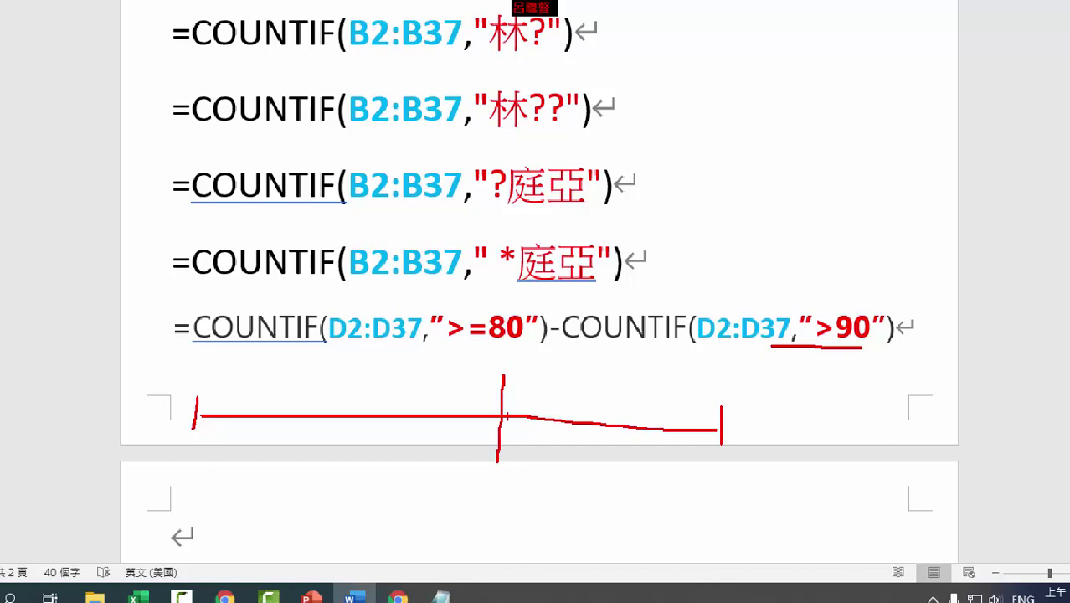
mouse_move(506, 414)
mouse_down()
mouse_move(610, 387)
mouse_move(702, 420)
mouse_up()
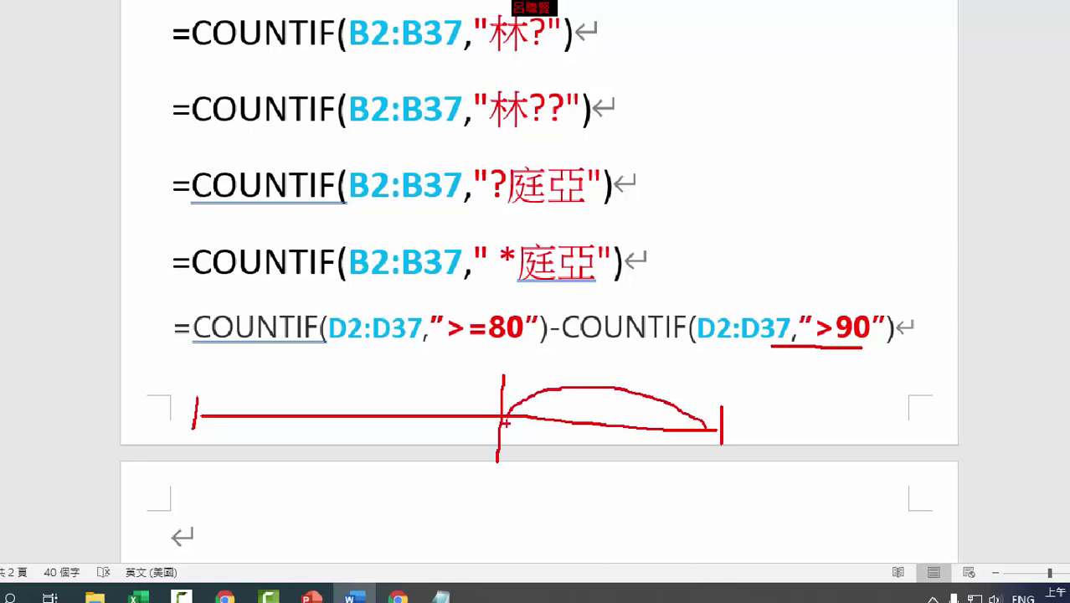
mouse_move(195, 422)
mouse_down()
mouse_move(578, 494)
mouse_move(717, 432)
mouse_move(601, 372)
mouse_up()
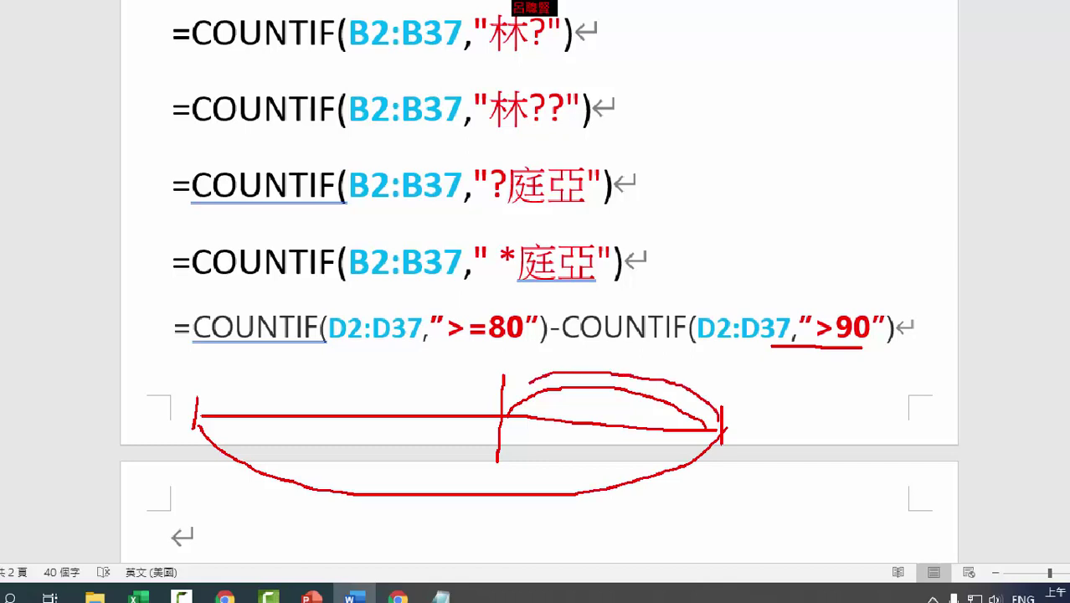
mouse_move(499, 414)
mouse_down()
mouse_move(371, 377)
mouse_move(238, 391)
mouse_move(205, 413)
mouse_move(350, 374)
mouse_move(486, 411)
mouse_up()
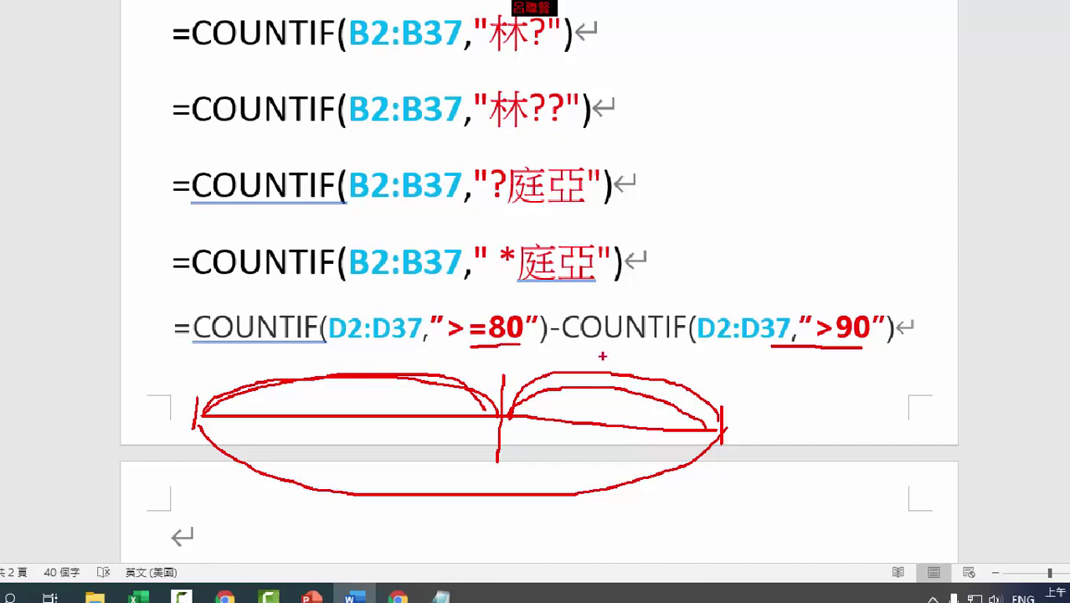
drag(644, 359, 763, 356)
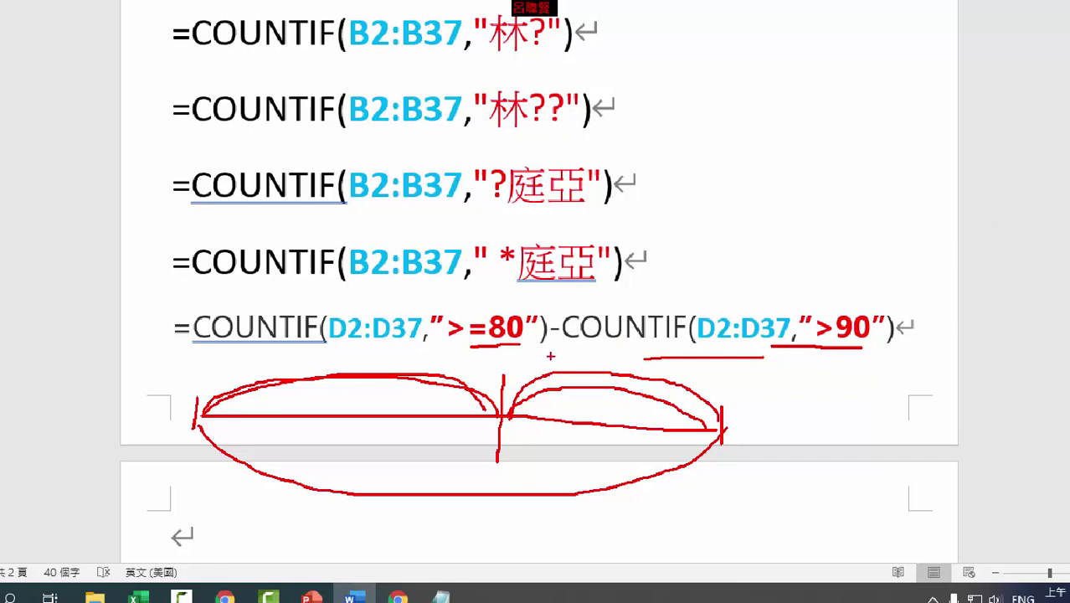
mouse_move(545, 349)
mouse_down()
mouse_move(276, 338)
mouse_move(182, 350)
mouse_up()
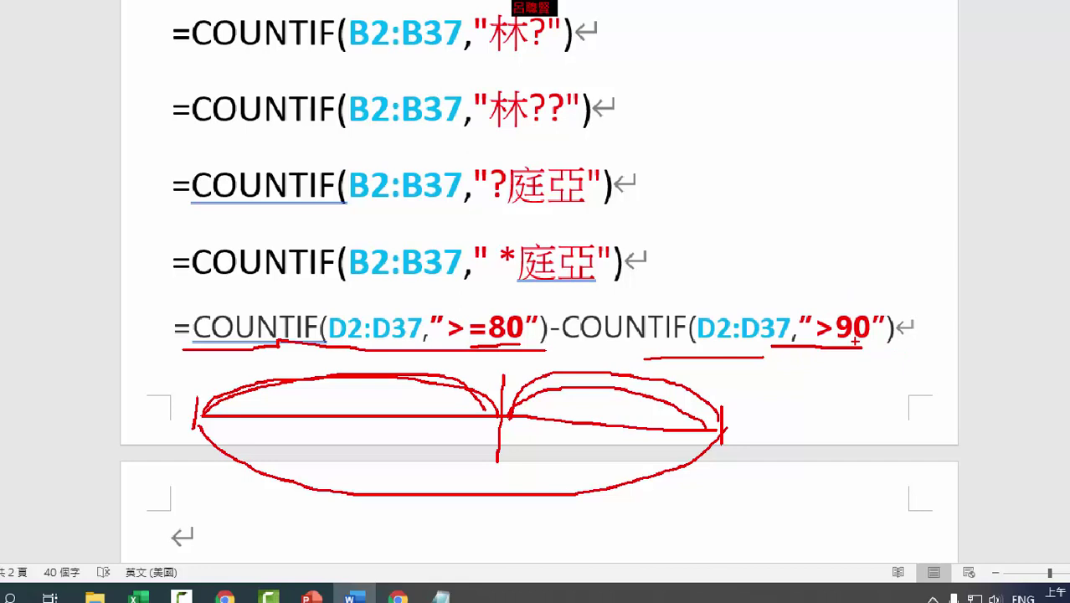
key(Escape)
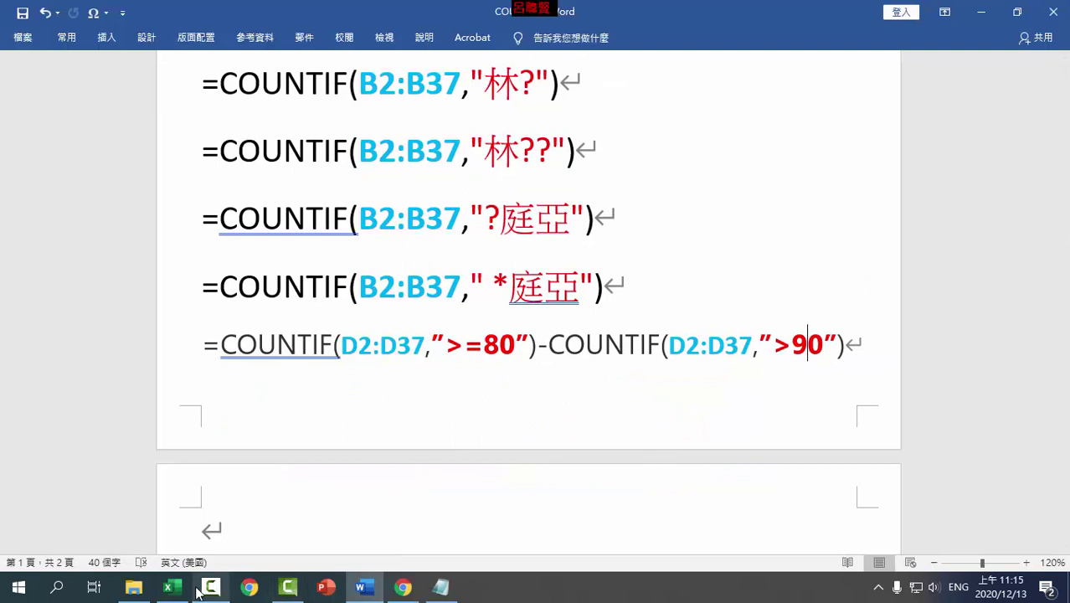
Back in Excel, close the COUNTIF help, go to Sheet1 and select cell E10
click(170, 587)
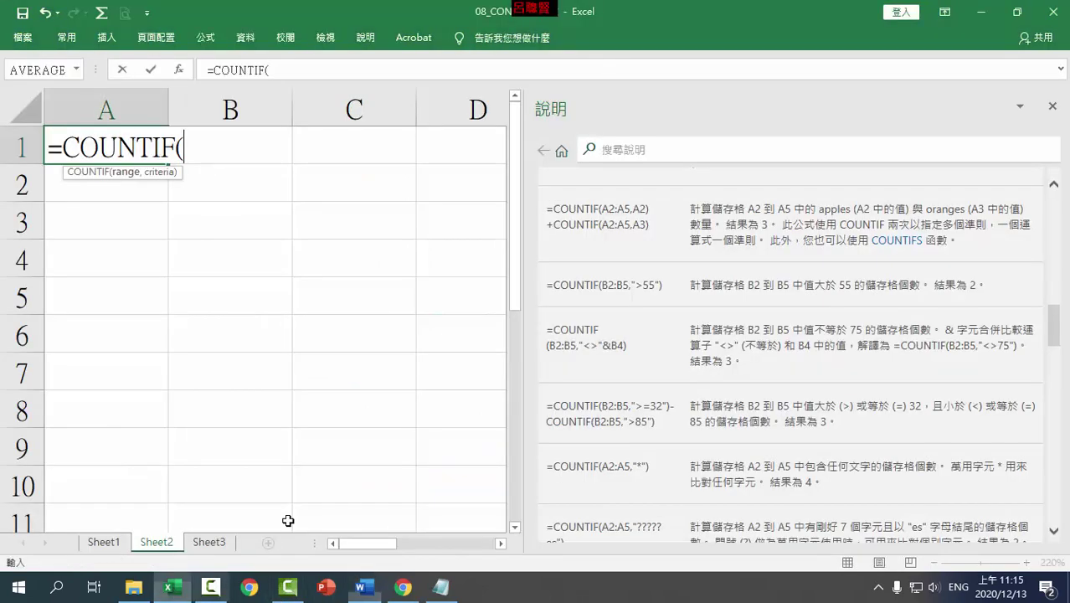
click(1052, 107)
click(104, 542)
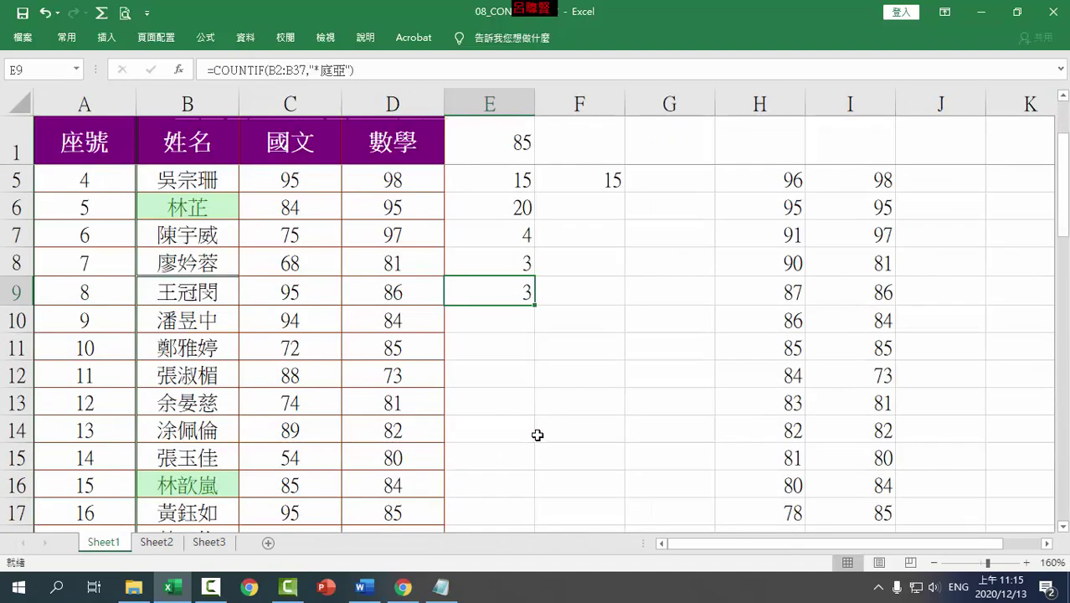
click(507, 329)
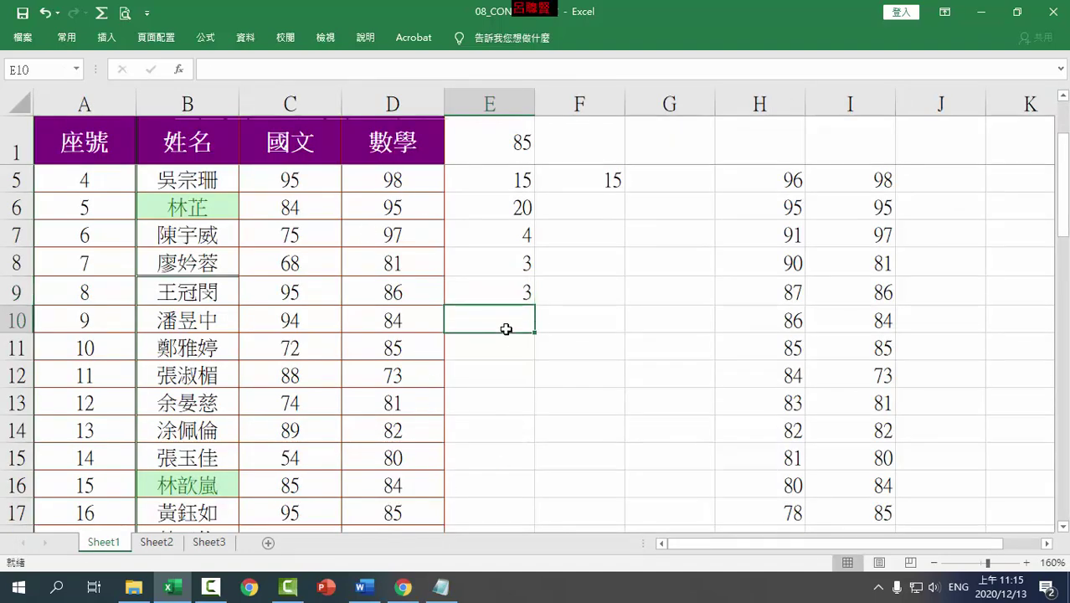
In E10 type =countif(d2:d37,">=80")-, paste a second copy, and delete its = and 8
text(=count)
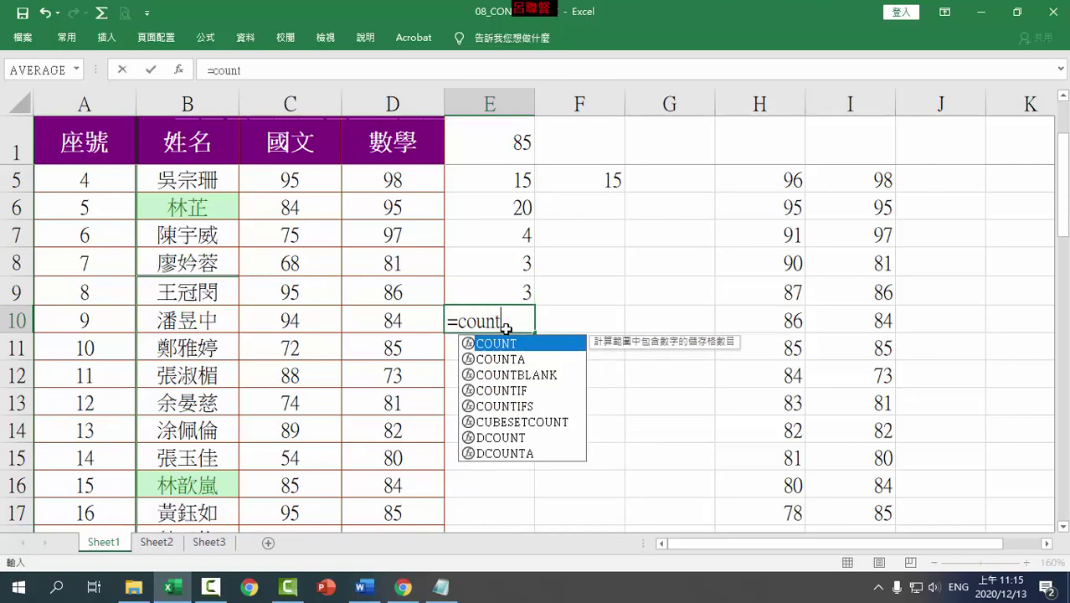
text(i)
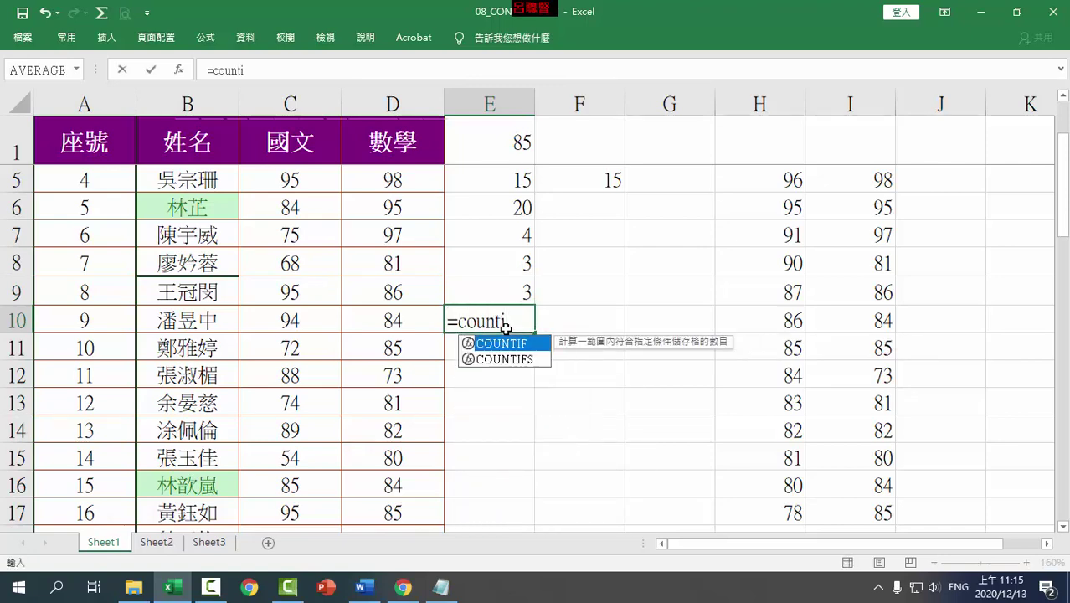
text(f(d2)
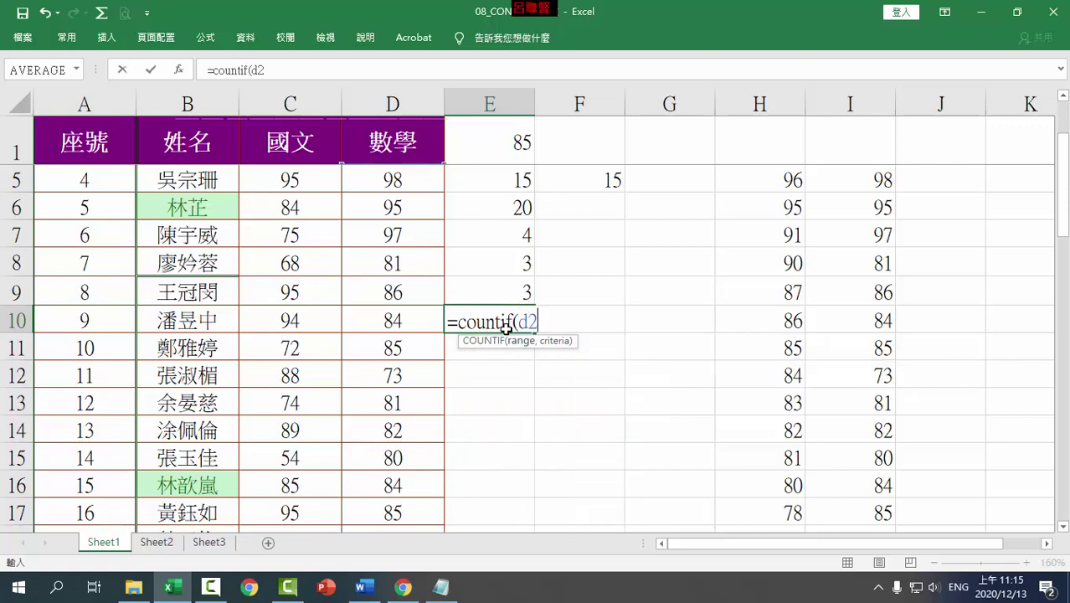
text(:d37)
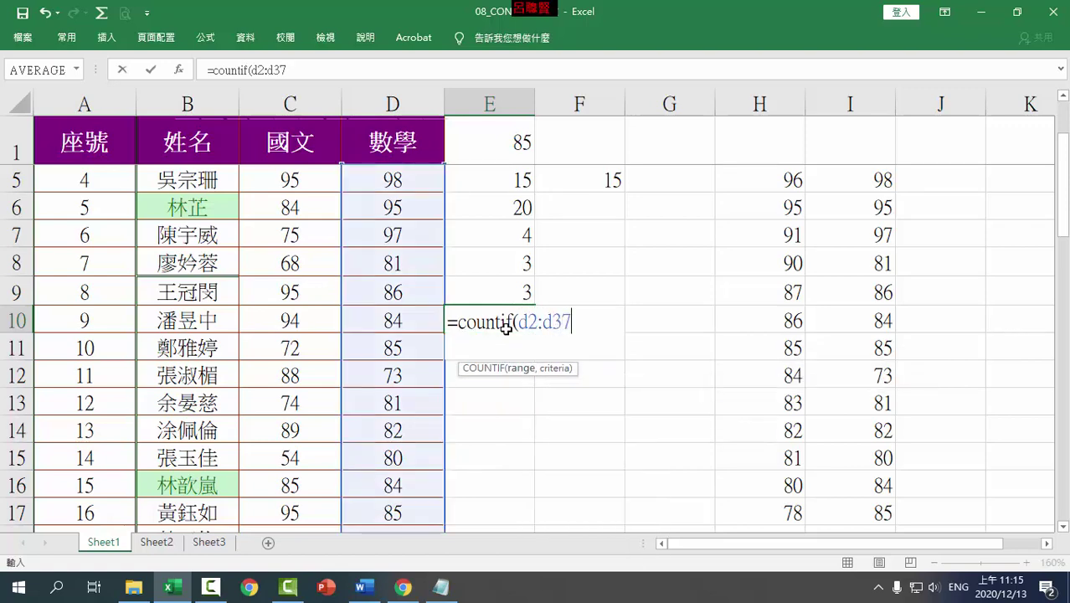
text(,)
text(">)
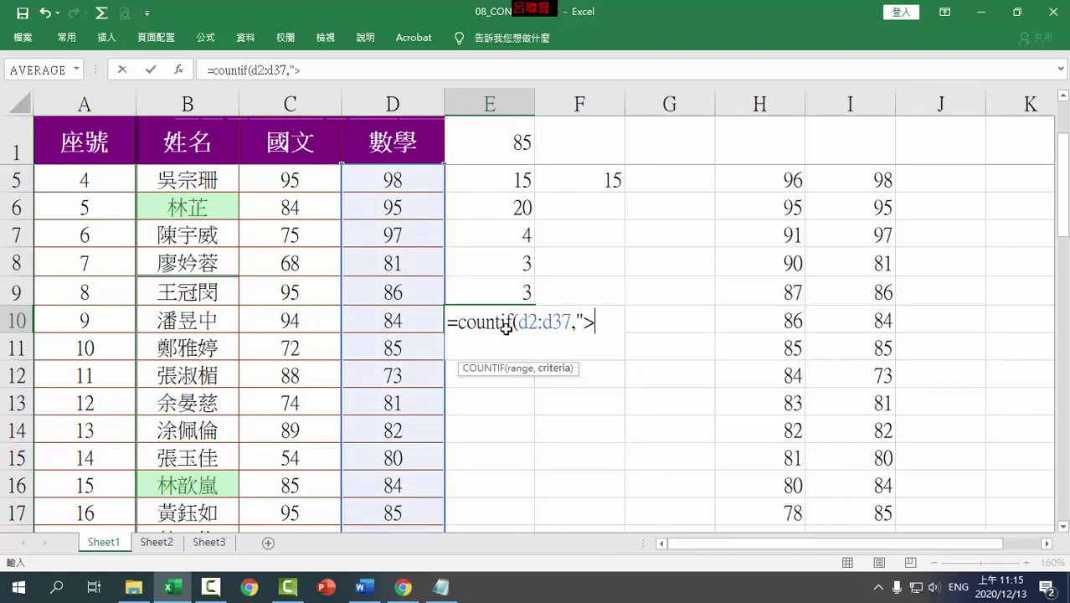
text(=)
text(80)
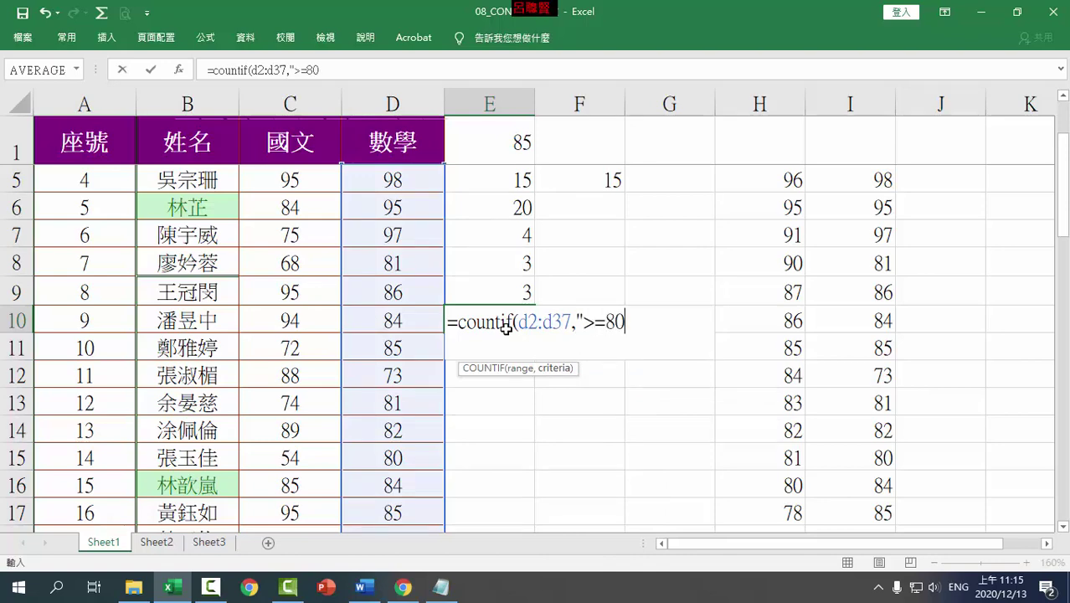
text(")-)
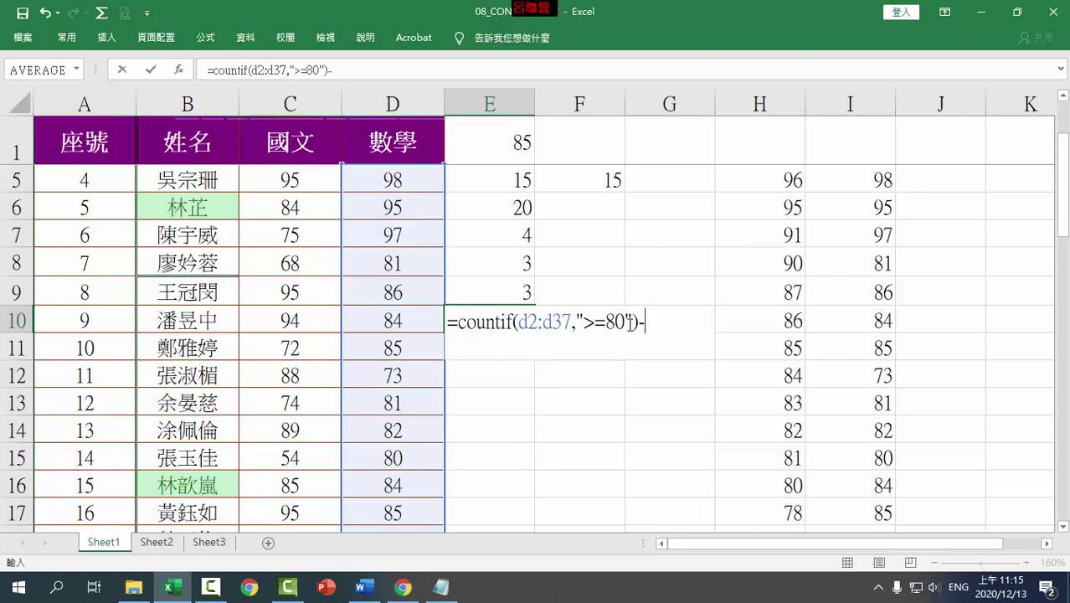
drag(639, 322, 458, 321)
key(ctrl+c)
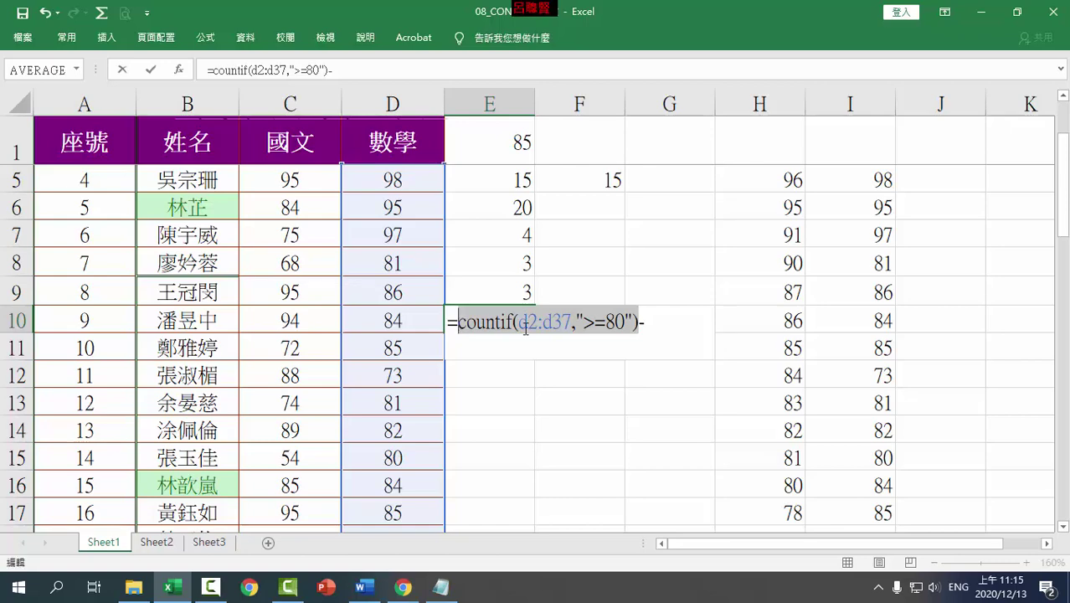
click(644, 322)
key(ctrl+v)
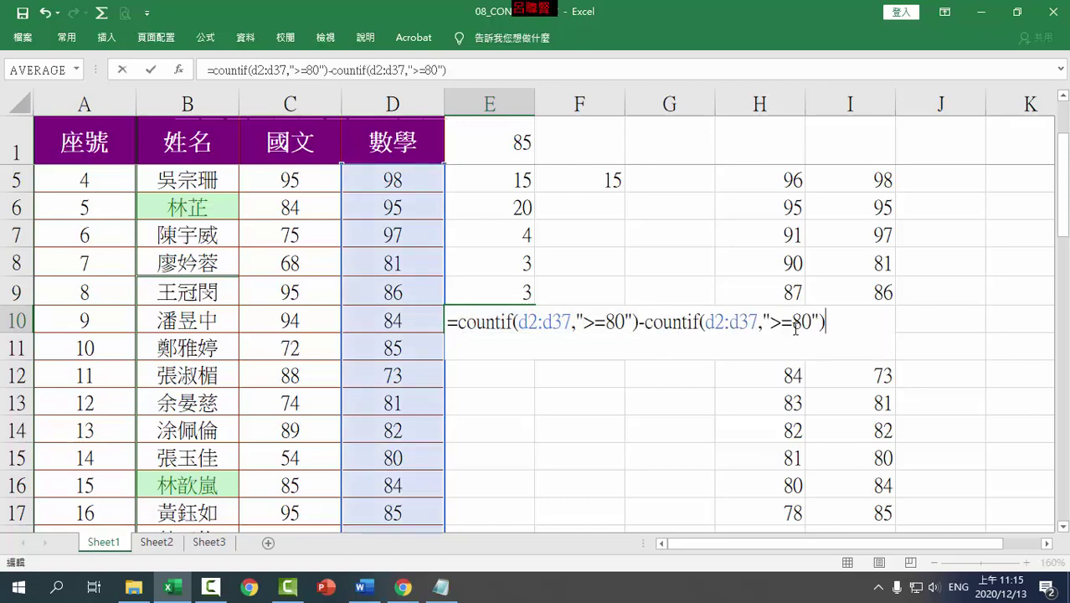
click(793, 330)
key(BackSpace)
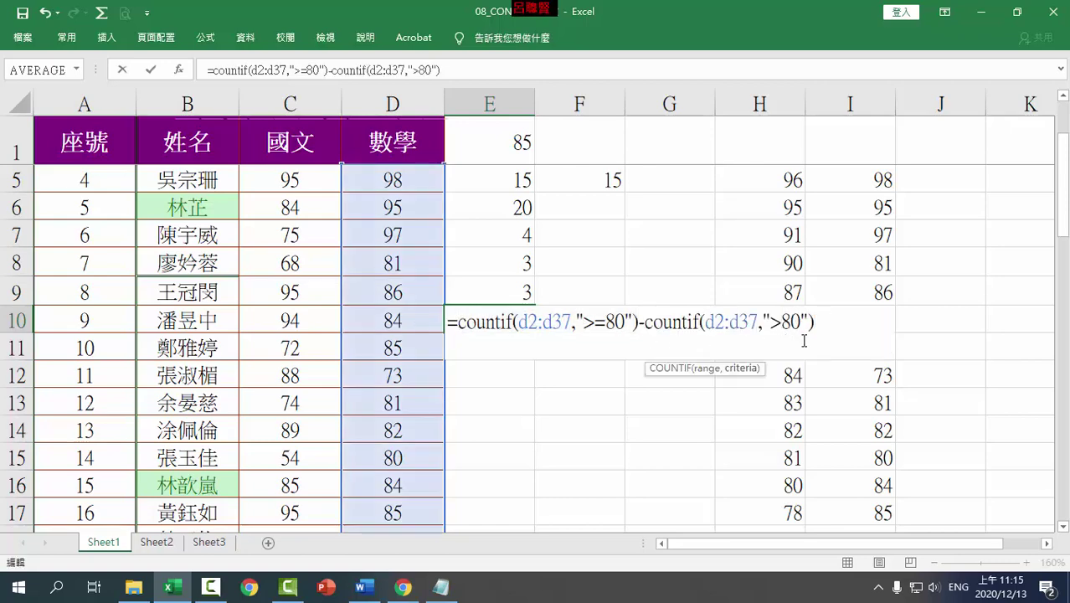
key(Delete)
Make the second criterion ">90", commit E10 returning 20, and reopen it for review
text(9)
drag(639, 323, 464, 328)
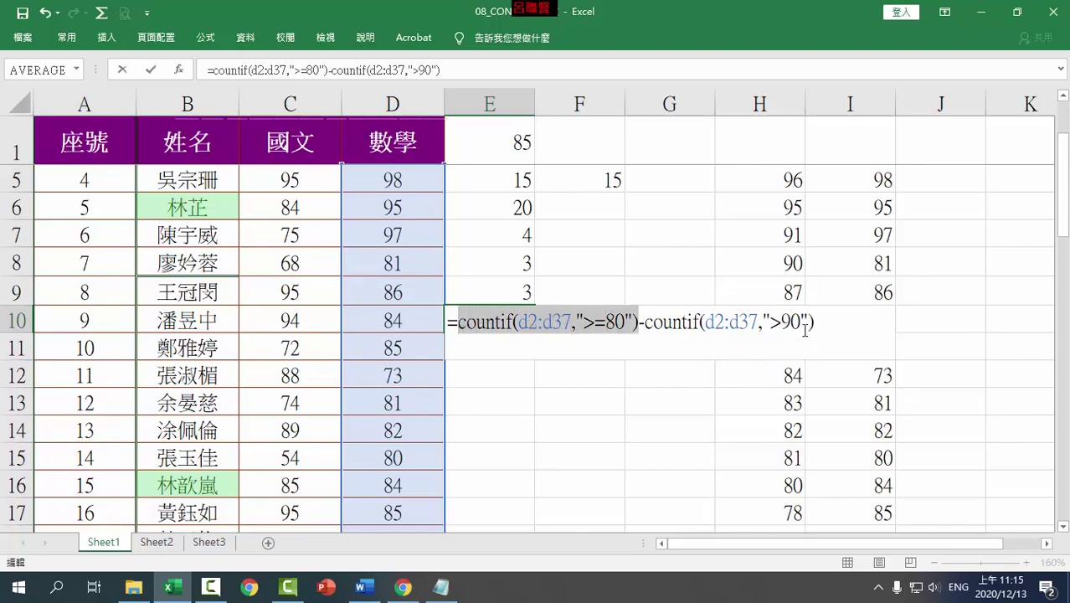
drag(813, 324, 629, 325)
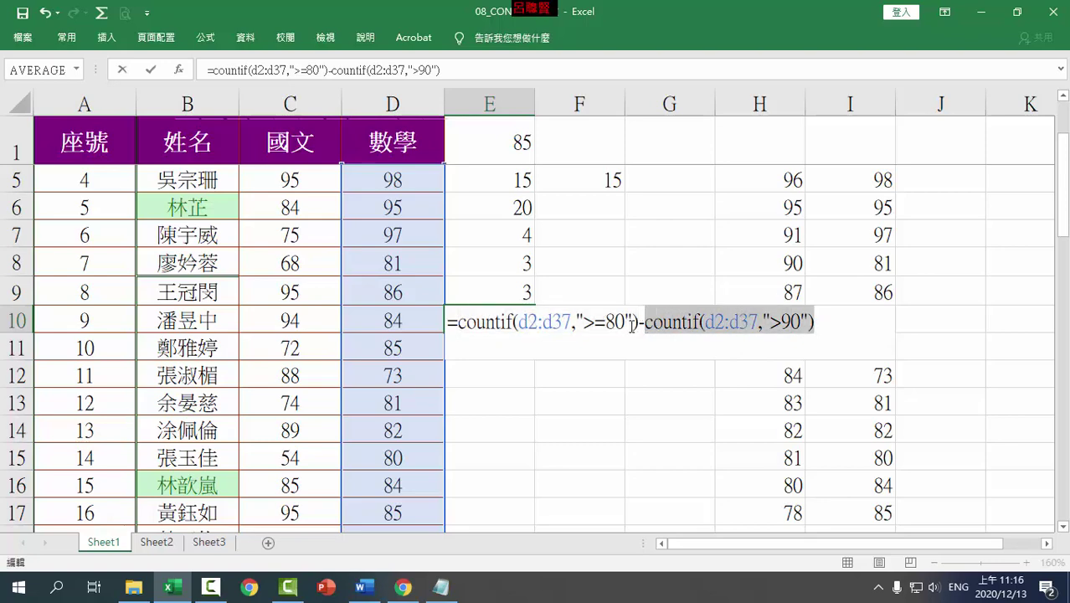
click(615, 324)
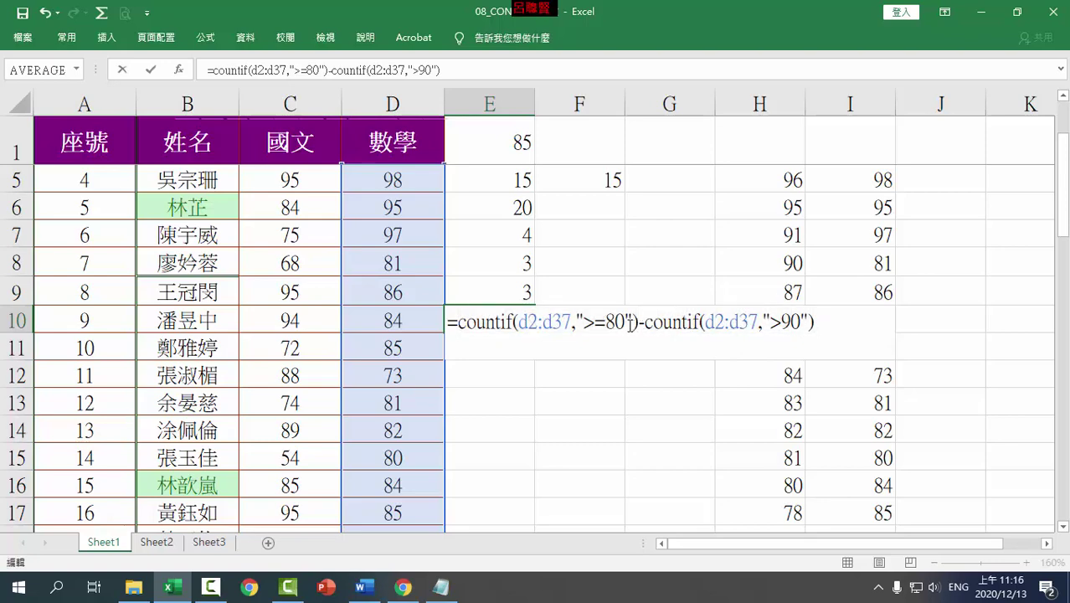
click(827, 327)
key(Return)
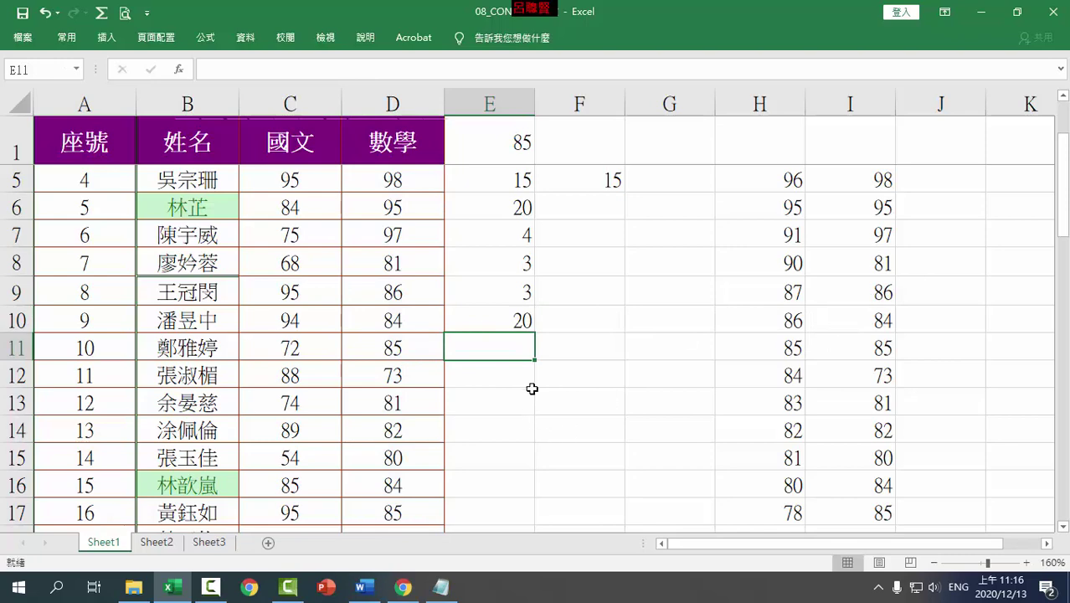
double_click(526, 322)
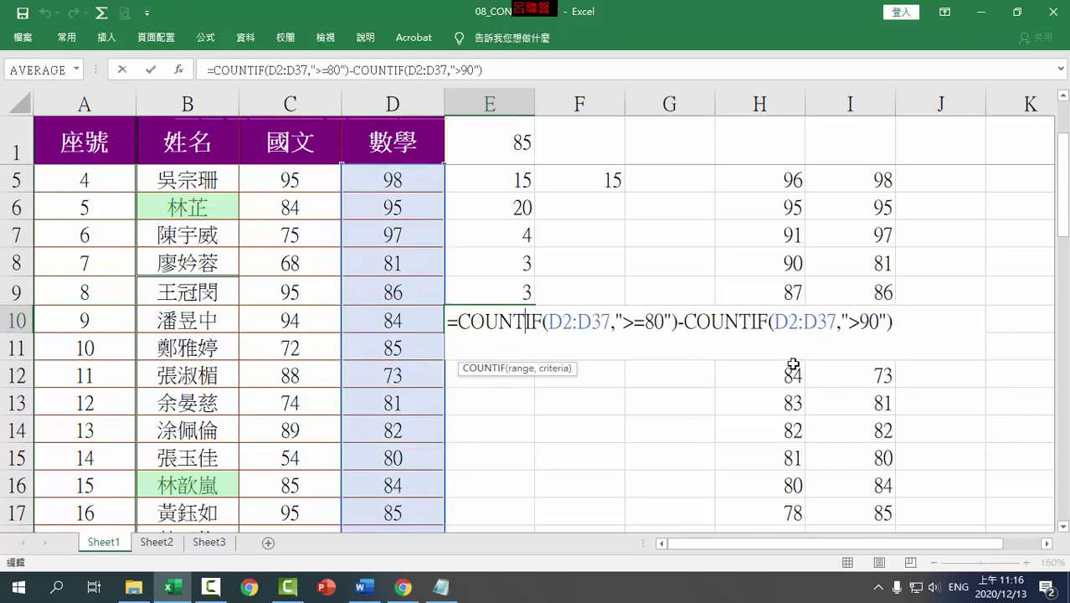